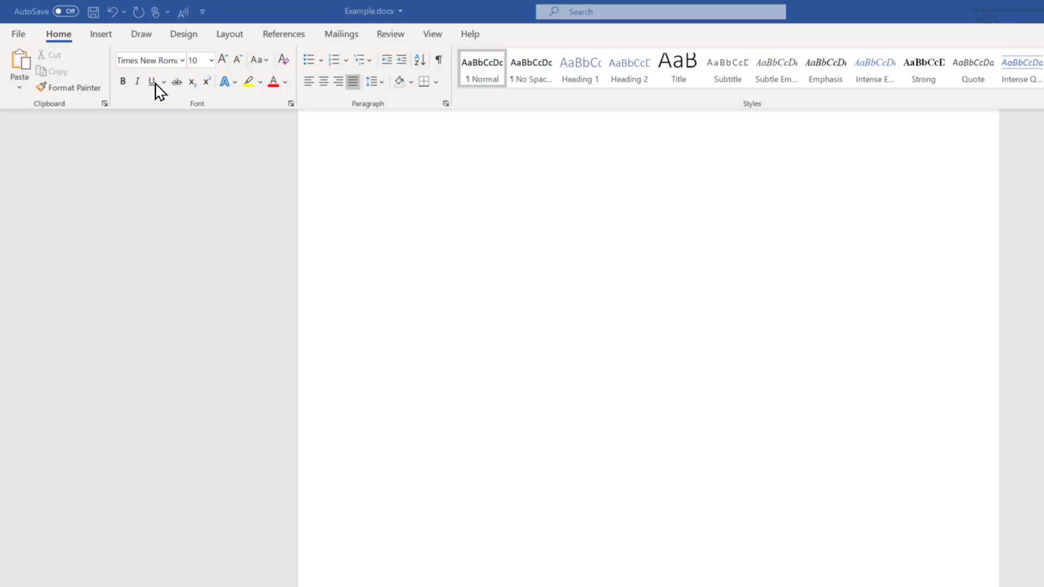
Scroll up to the 'History and spread of locusts across globe' heading and its paragraph.
{"action": "scroll", "coordinate": [716, 398], "scroll_direction": "up", "scroll_amount": 2}
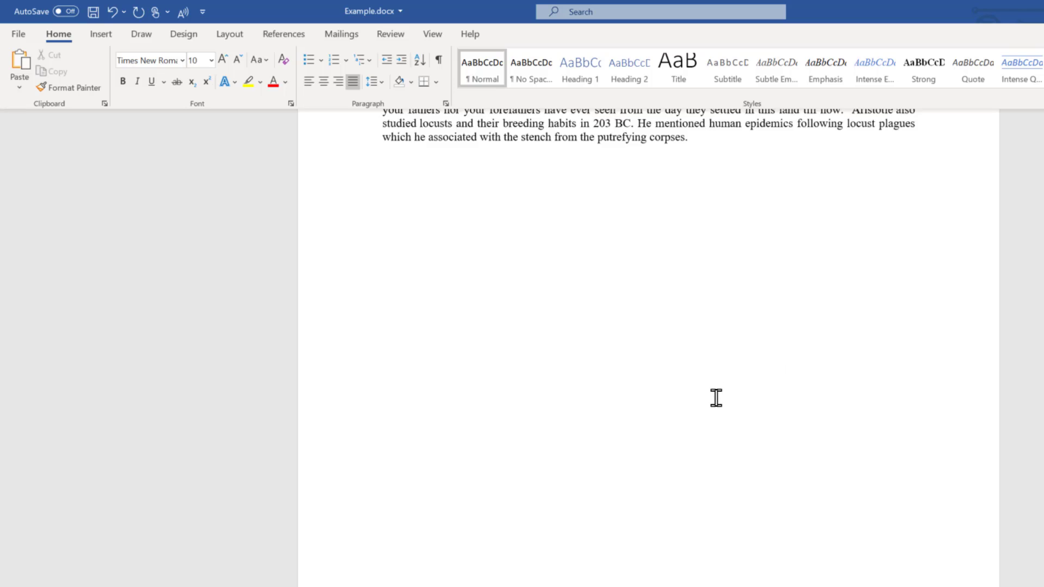
{"action": "scroll", "coordinate": [716, 398], "scroll_direction": "up", "scroll_amount": 5}
{"action": "scroll", "coordinate": [716, 398], "scroll_direction": "up", "scroll_amount": 1}
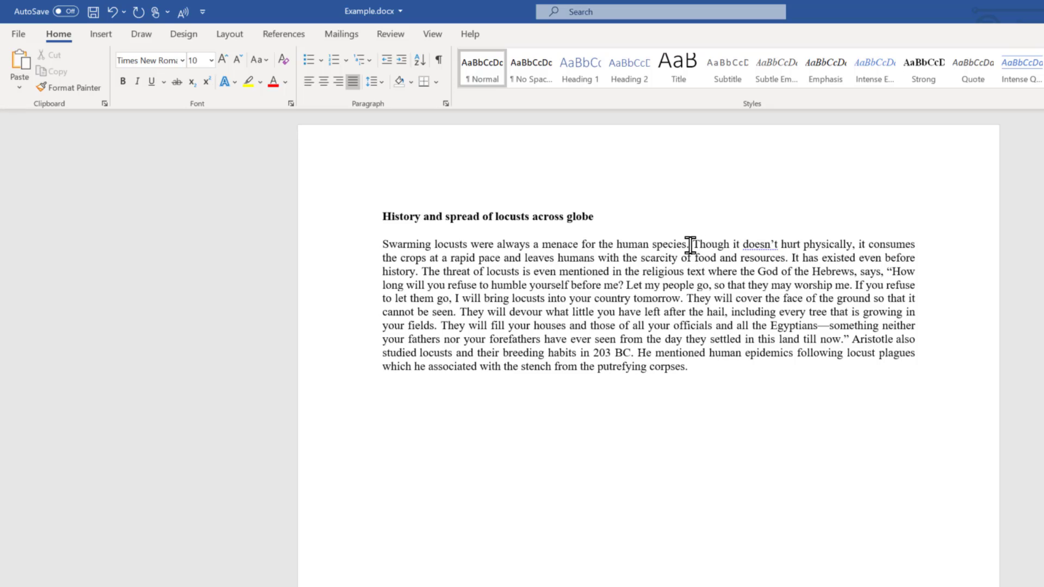
Select the paragraph's first sentence and toggle bold on and off from the mini toolbar.
{"action": "left_click_drag", "start_coordinate": [691, 246], "coordinate": [396, 242]}
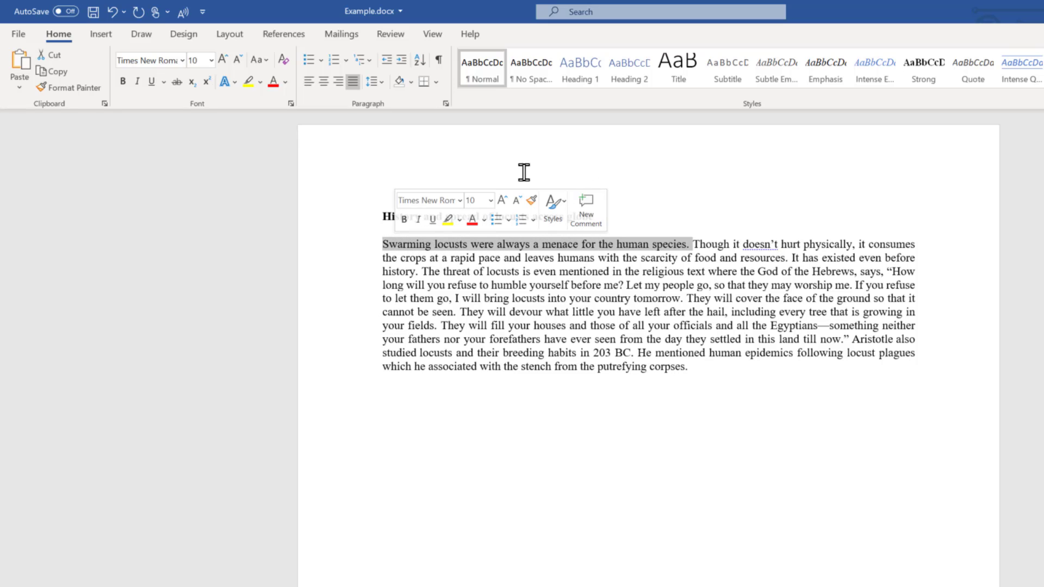
{"action": "left_click", "coordinate": [406, 222]}
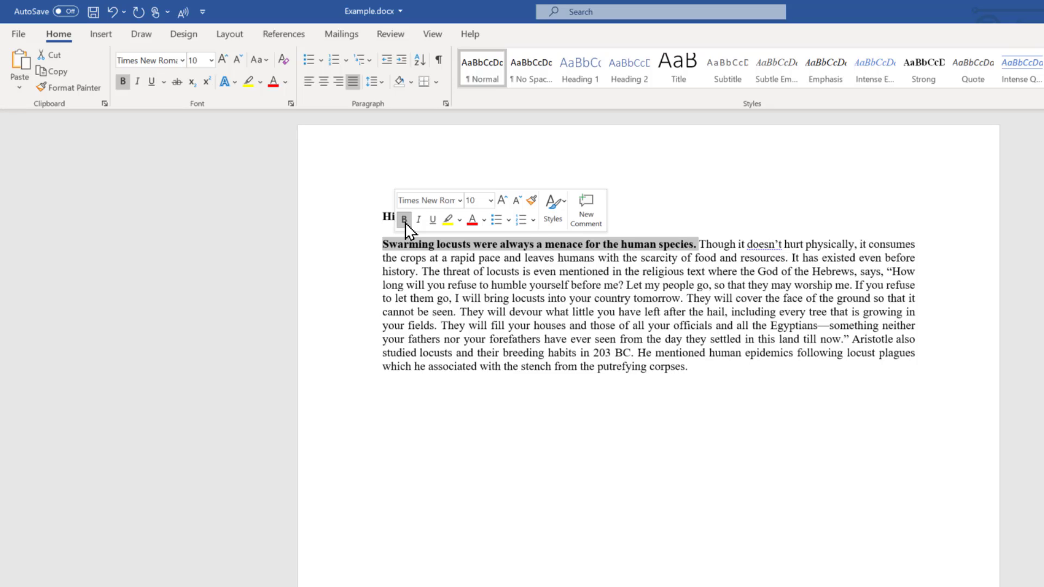
{"action": "left_click", "coordinate": [404, 220]}
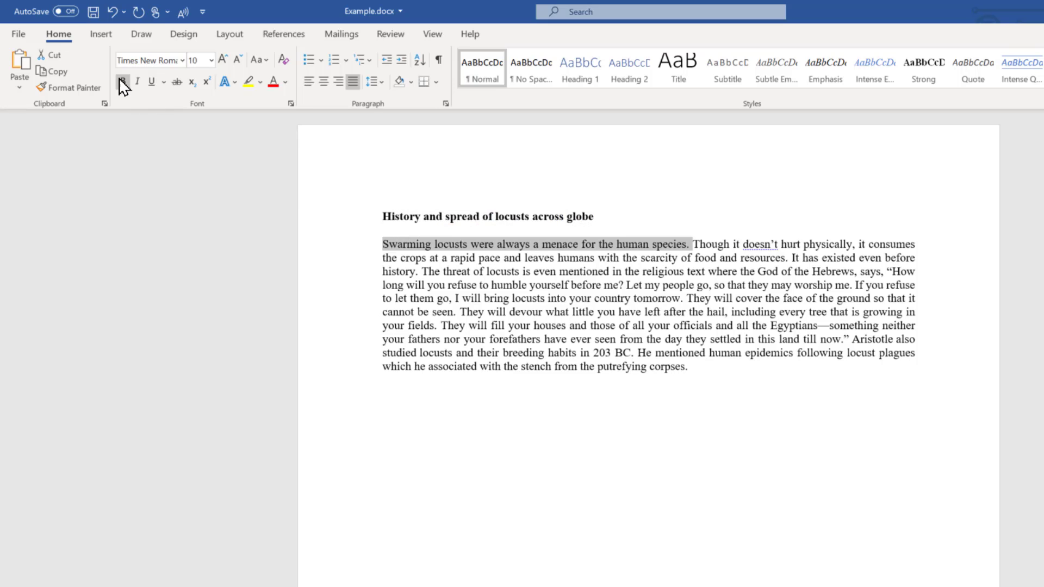
Reselect the sentence, bold it from the ribbon, undo it, then reapply bold with Ctrl+B.
{"action": "left_click", "coordinate": [461, 243]}
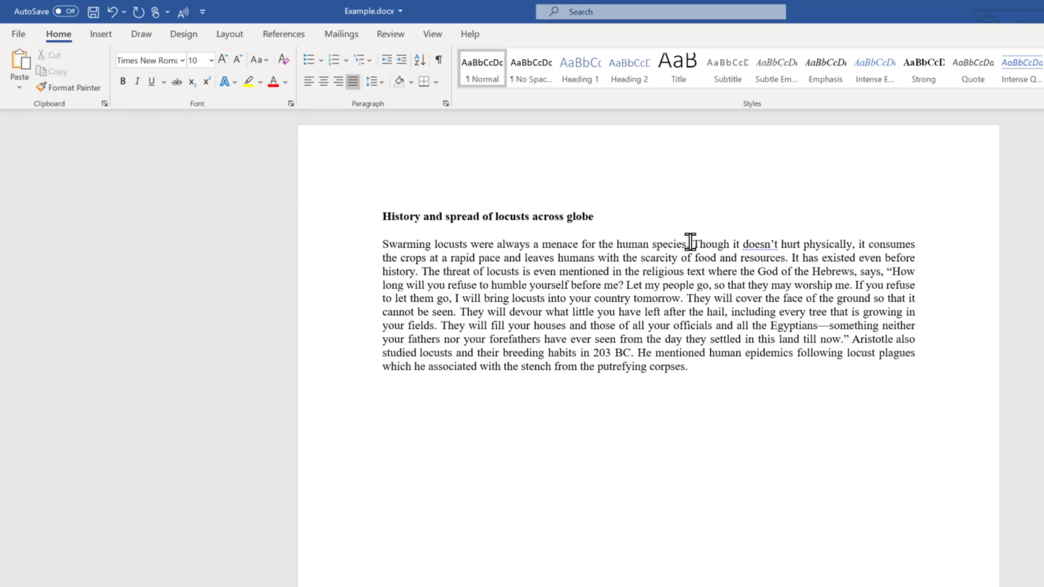
{"action": "left_click_drag", "start_coordinate": [691, 245], "coordinate": [395, 250]}
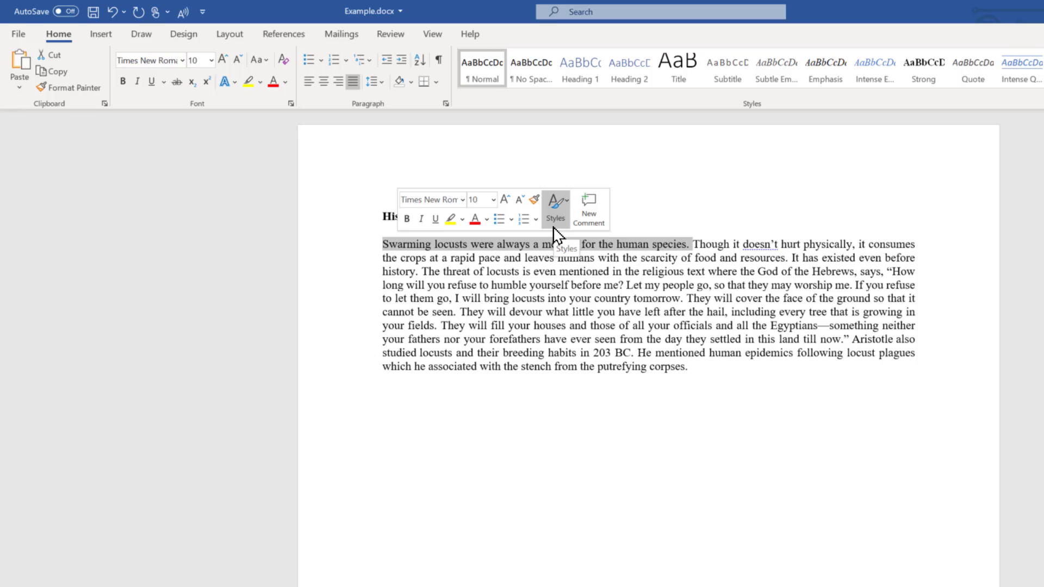
{"action": "left_click", "coordinate": [125, 85]}
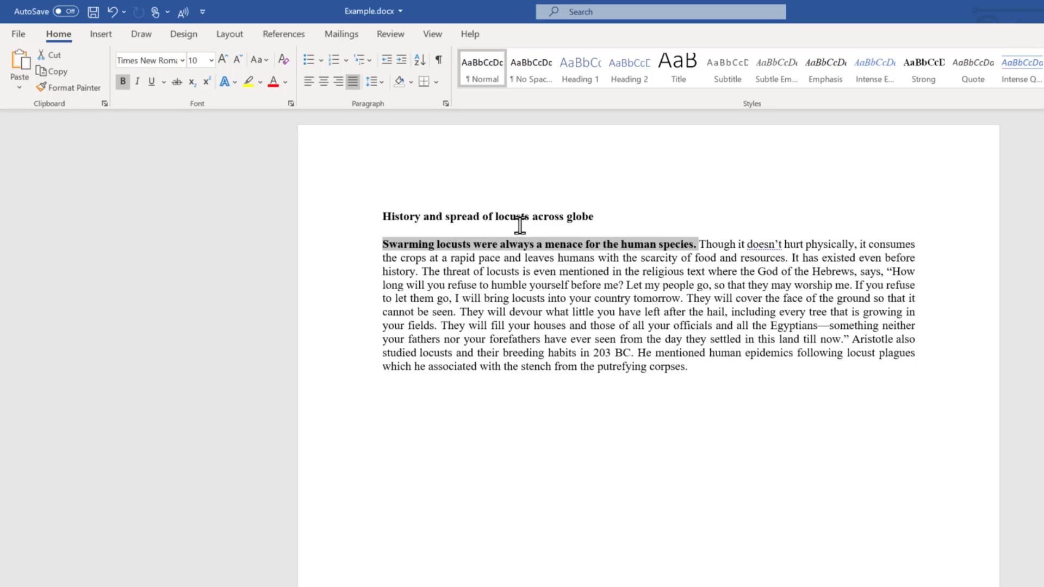
{"action": "key", "text": "ctrl+z"}
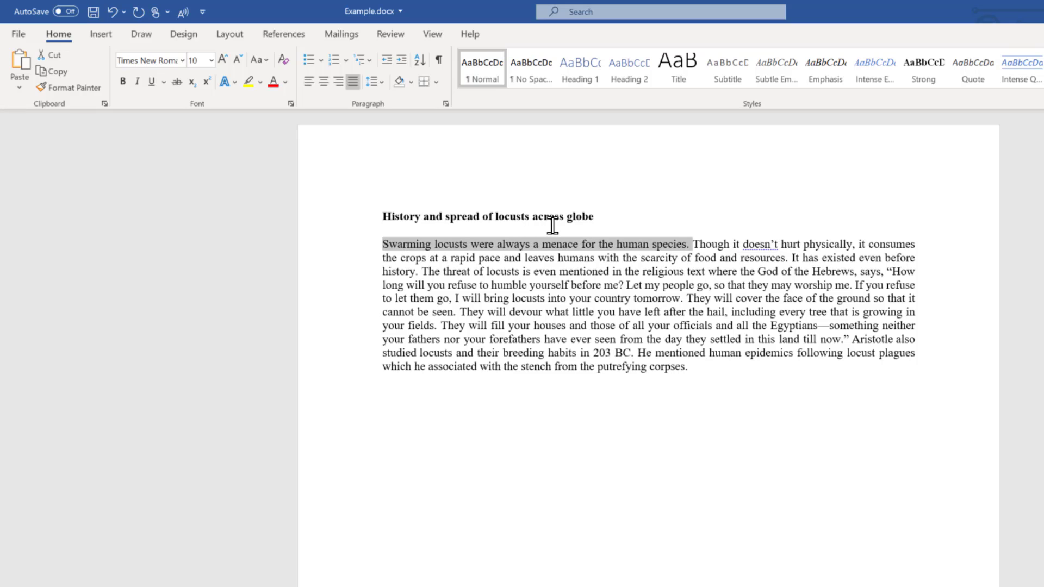
{"action": "key", "text": "ctrl+b"}
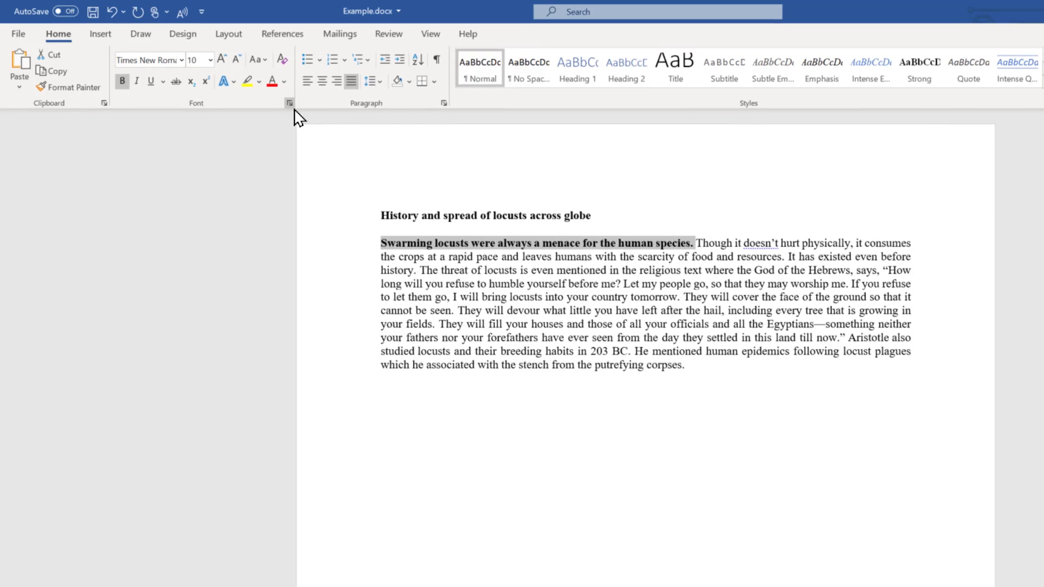
Set the first sentence's font style to Regular in the Font dialog.
{"action": "left_click", "coordinate": [289, 103]}
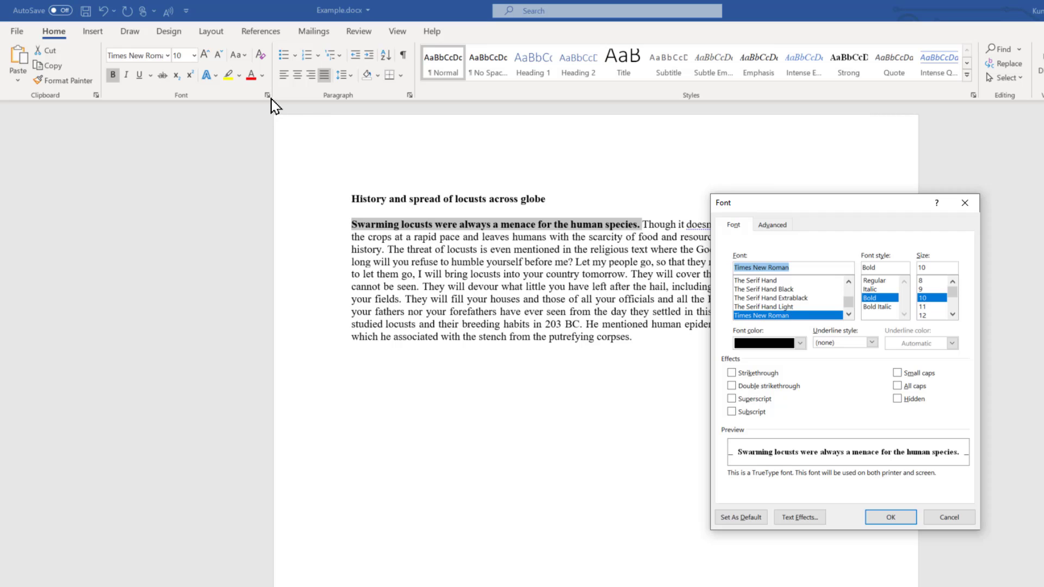
{"action": "left_click", "coordinate": [965, 202]}
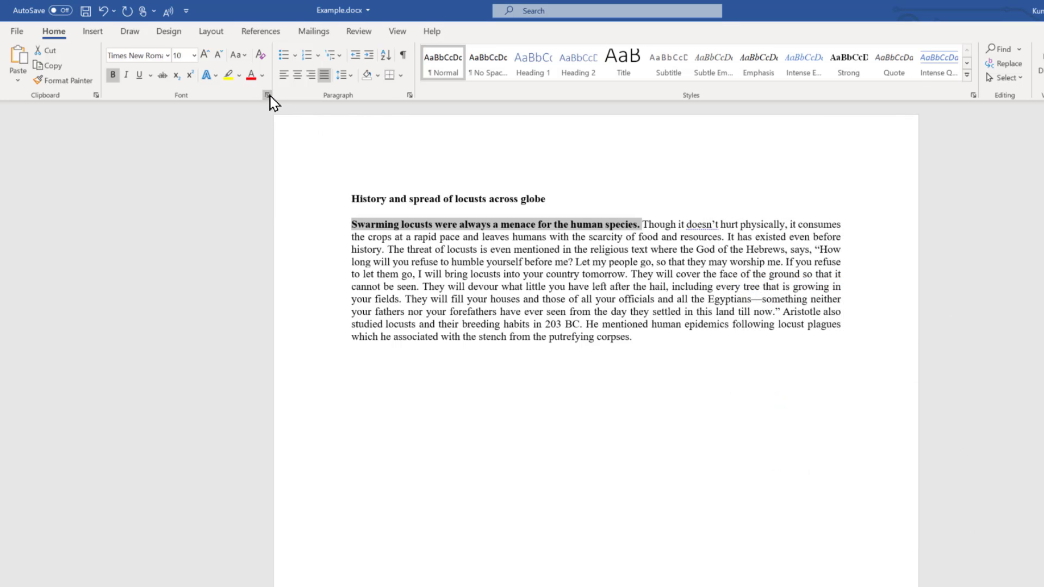
{"action": "left_click", "coordinate": [267, 95]}
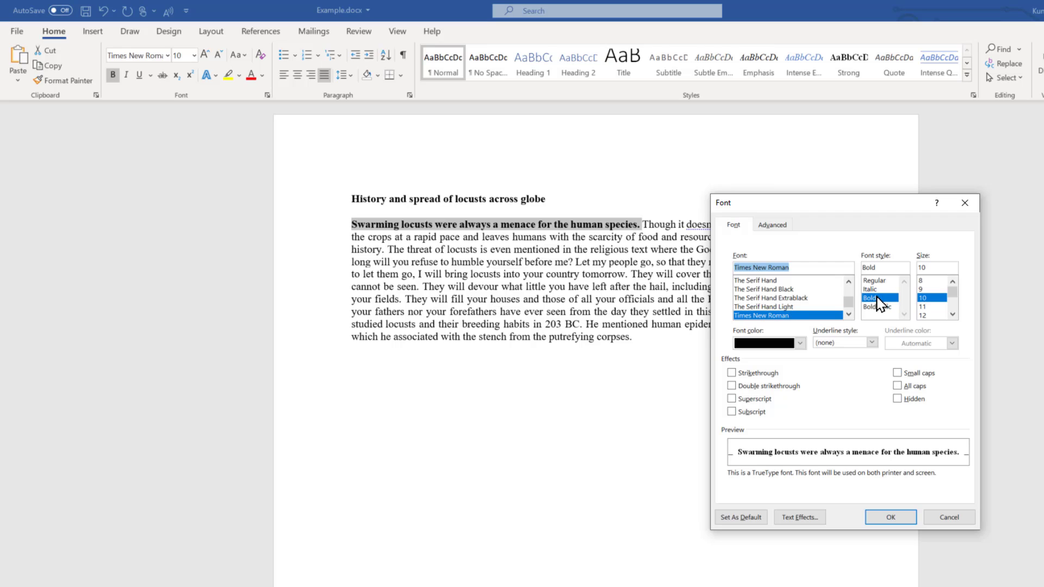
{"action": "left_click", "coordinate": [879, 283]}
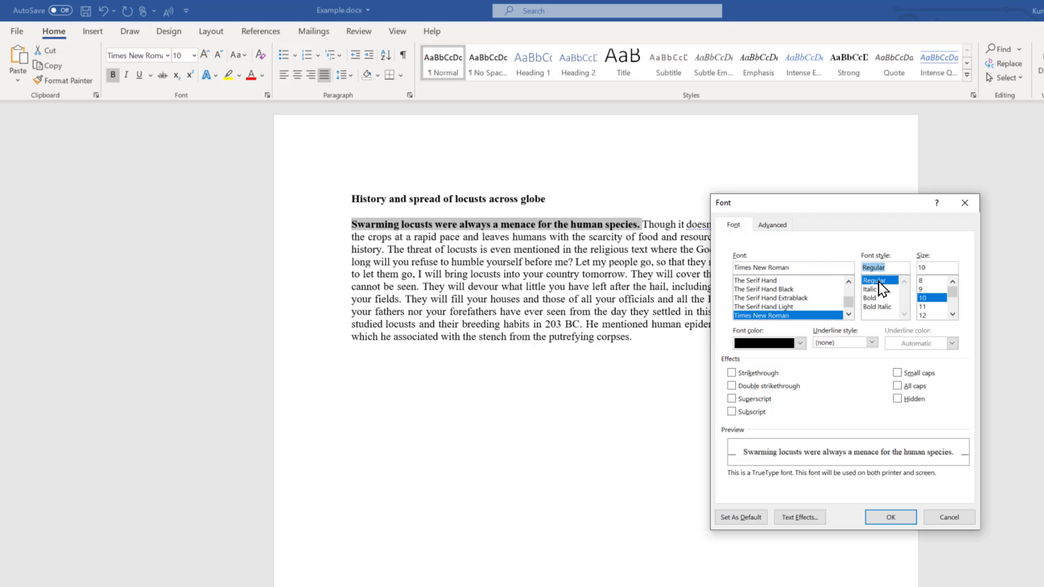
{"action": "left_click", "coordinate": [892, 519]}
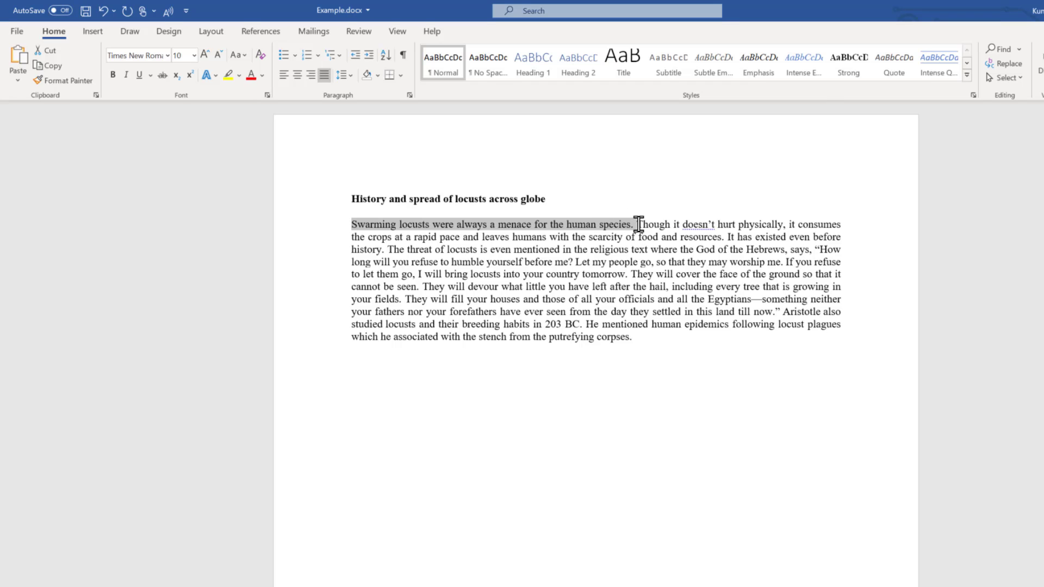
{"action": "left_click_drag", "start_coordinate": [631, 225], "coordinate": [366, 225]}
{"action": "left_click", "coordinate": [534, 15]}
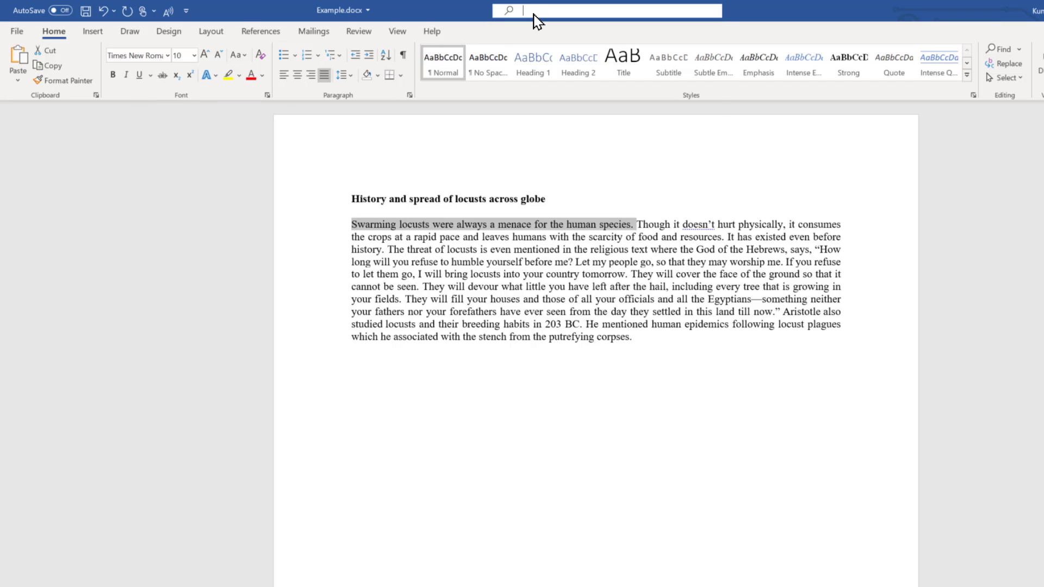
{"action": "type", "text": "b"}
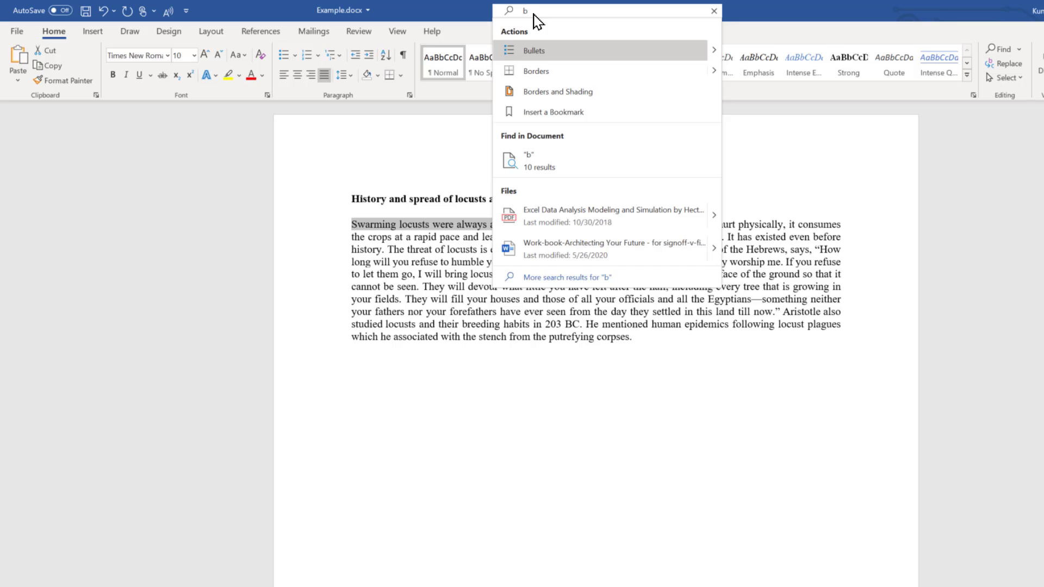
{"action": "type", "text": "ol"}
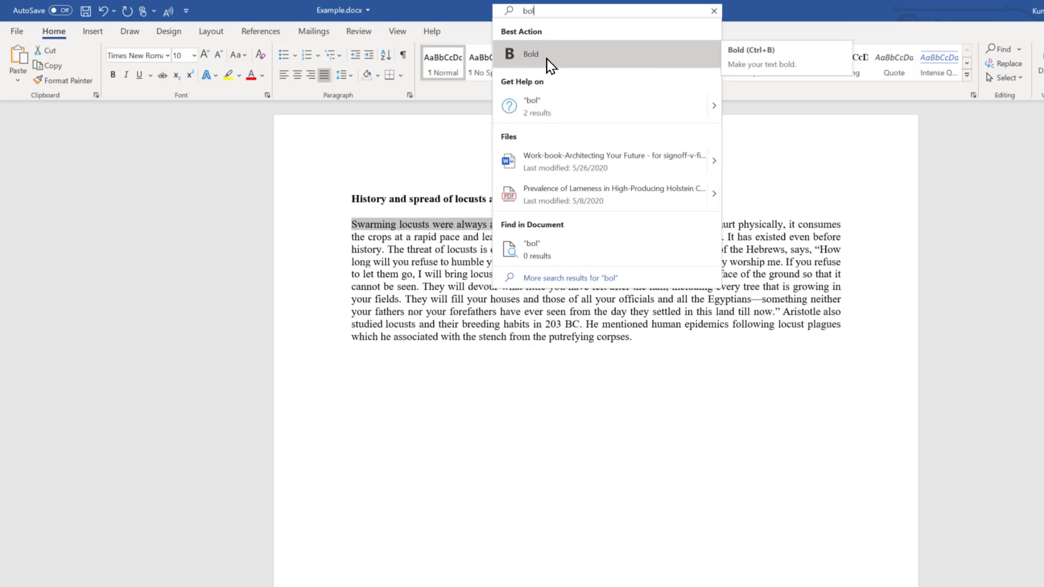
{"action": "left_click", "coordinate": [547, 60]}
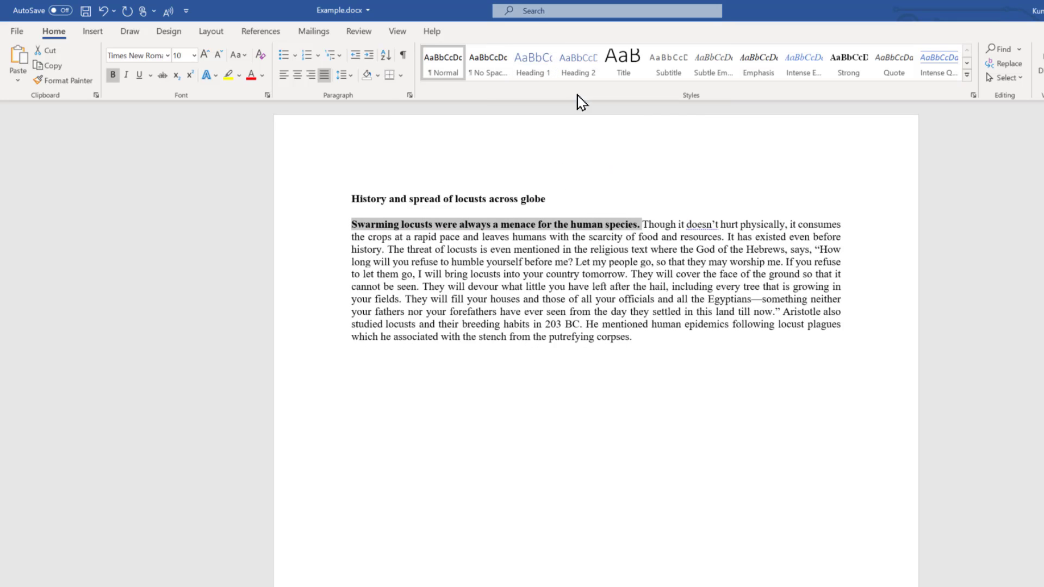
{"action": "left_click", "coordinate": [536, 10]}
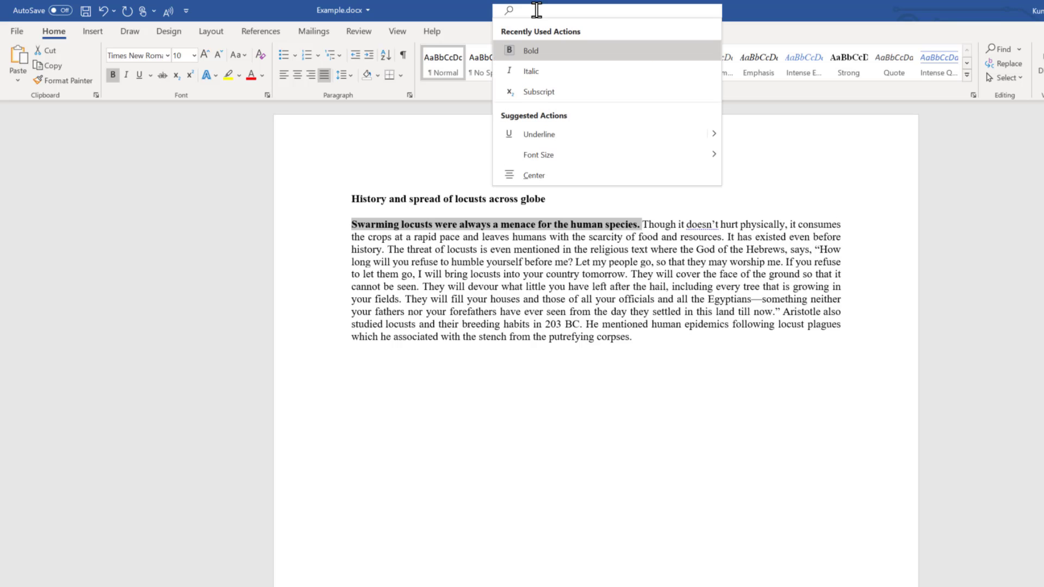
{"action": "type", "text": "bold"}
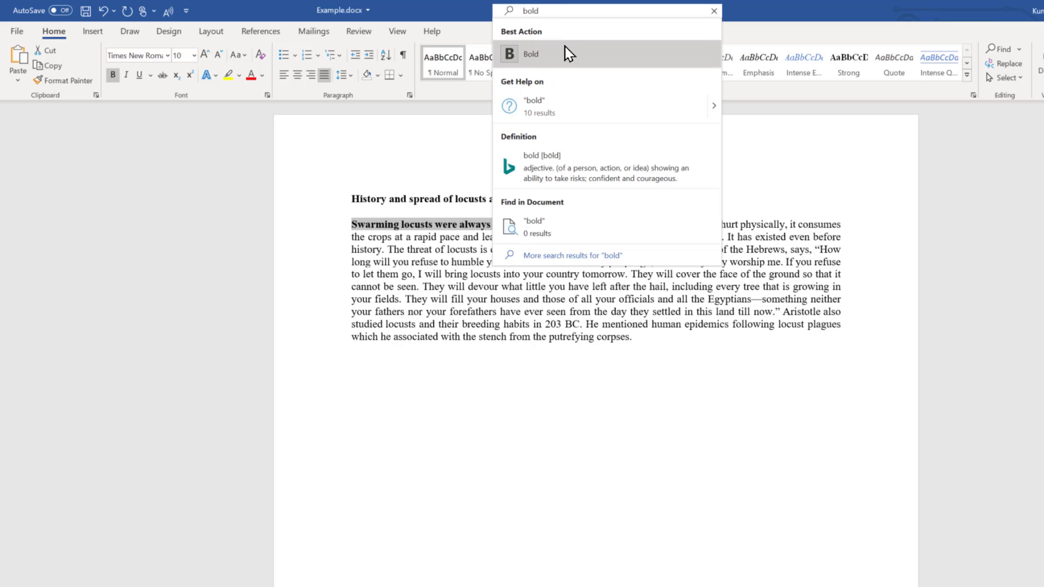
{"action": "left_click", "coordinate": [566, 50]}
{"action": "left_click", "coordinate": [538, 226]}
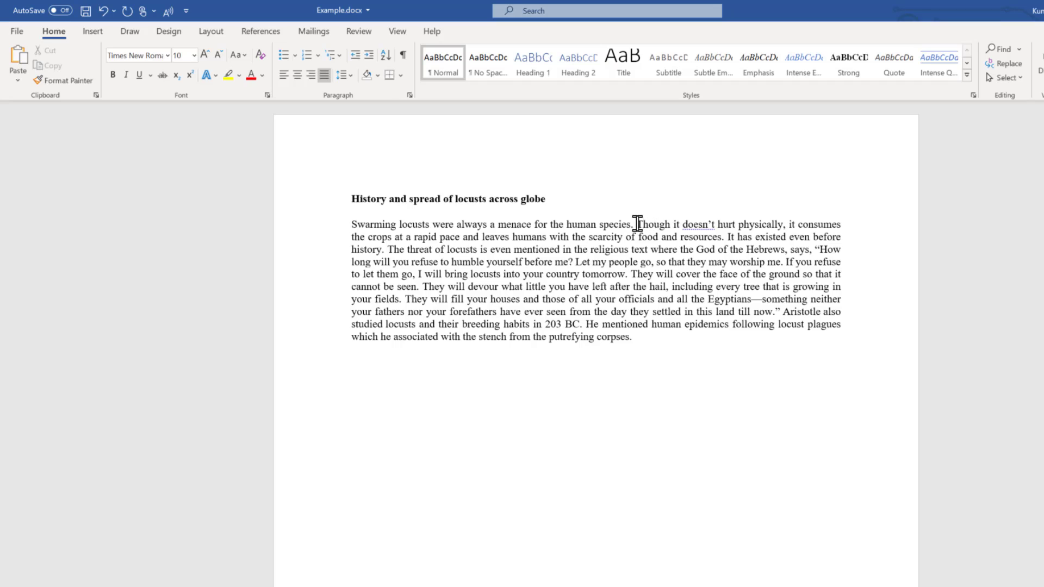
{"action": "left_click_drag", "start_coordinate": [636, 224], "coordinate": [350, 223]}
{"action": "left_click", "coordinate": [543, 225]}
{"action": "left_click_drag", "start_coordinate": [635, 224], "coordinate": [372, 224]}
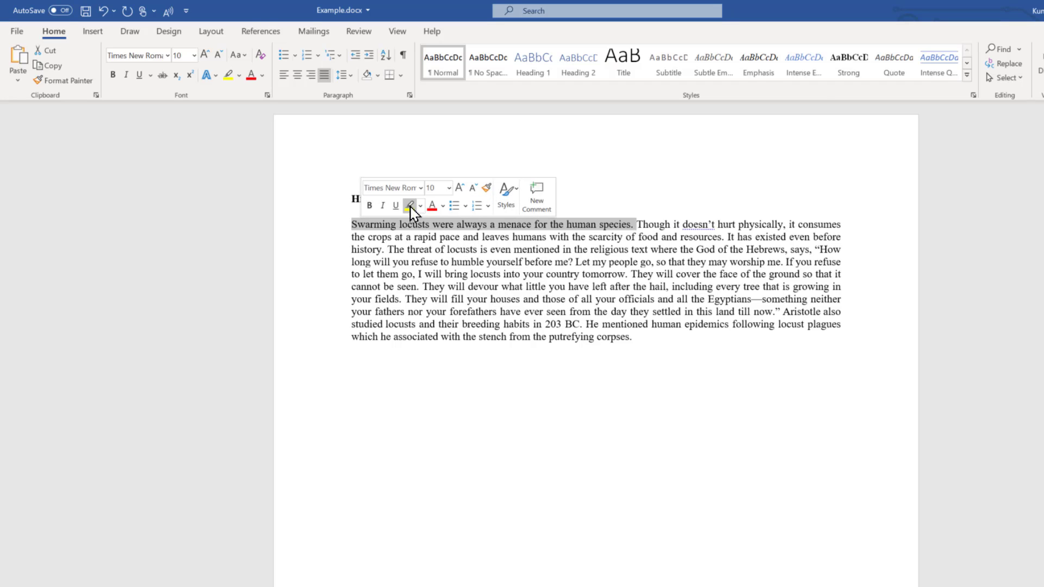
{"action": "left_click", "coordinate": [384, 211]}
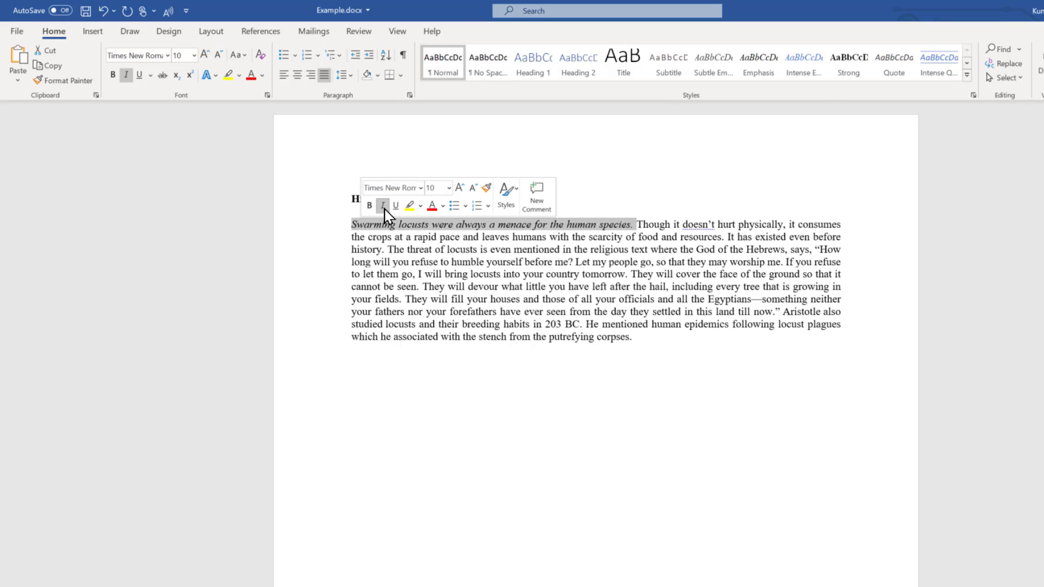
{"action": "left_click", "coordinate": [384, 206]}
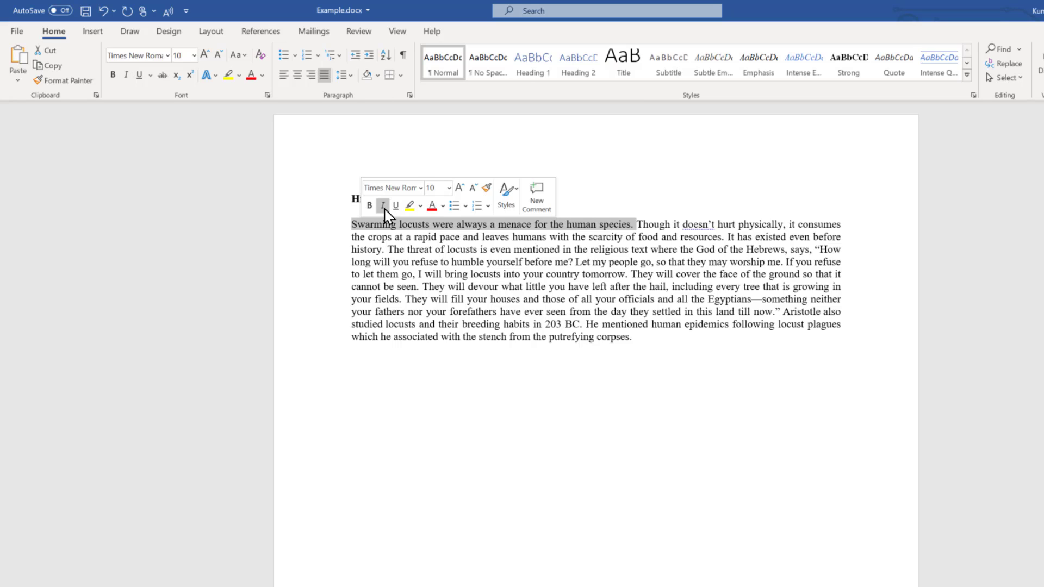
{"action": "key", "text": "ctrl+i"}
{"action": "left_click", "coordinate": [611, 243]}
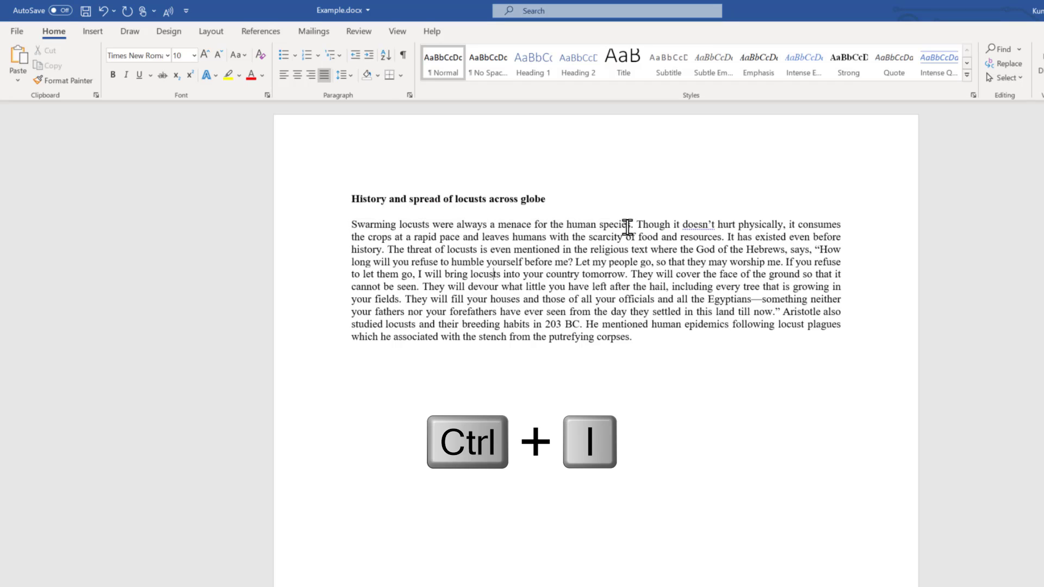
{"action": "left_click_drag", "start_coordinate": [635, 224], "coordinate": [359, 226]}
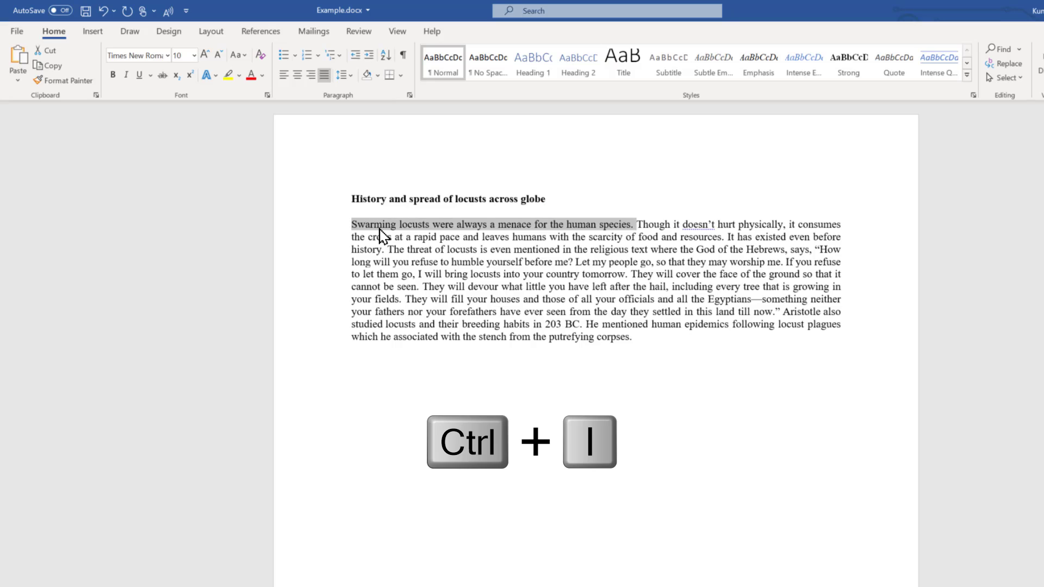
{"action": "key", "text": "ctrl+i"}
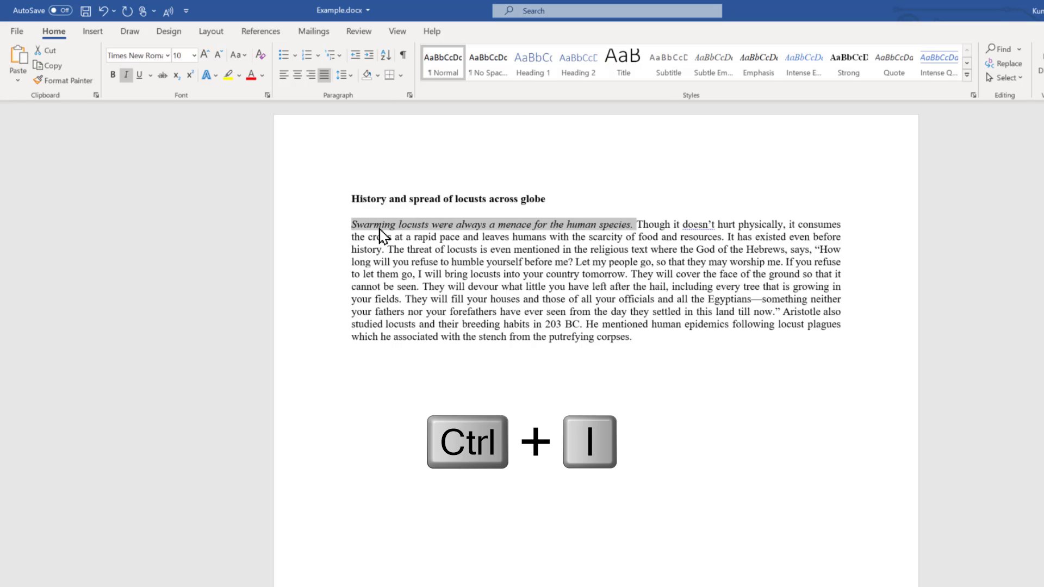
{"action": "key", "text": "ctrl+i"}
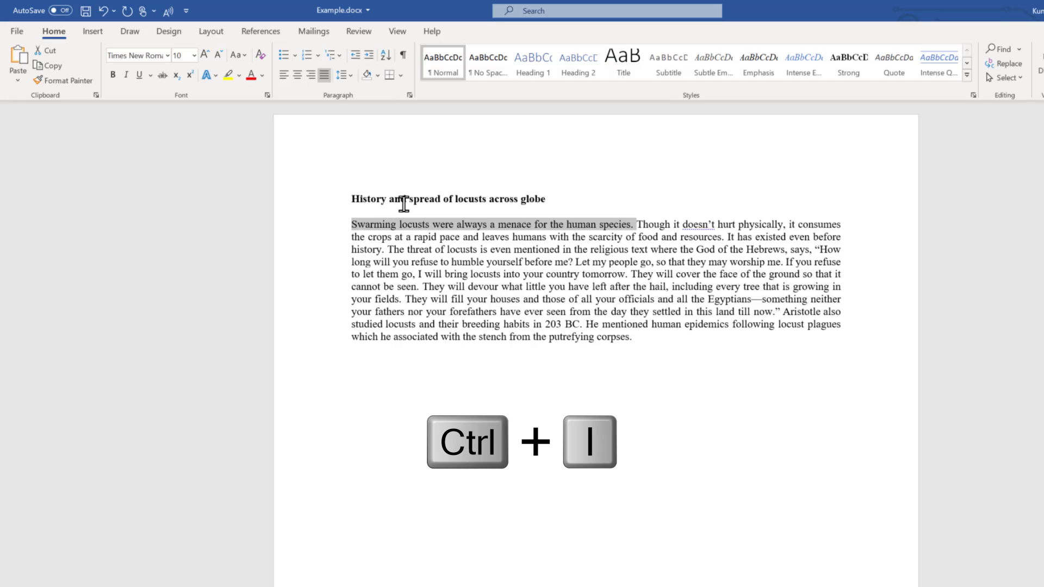
{"action": "left_click", "coordinate": [550, 249]}
Select the first sentence and toggle Italic on and off, then open the Font dialog.
{"action": "left_click_drag", "start_coordinate": [637, 225], "coordinate": [351, 223]}
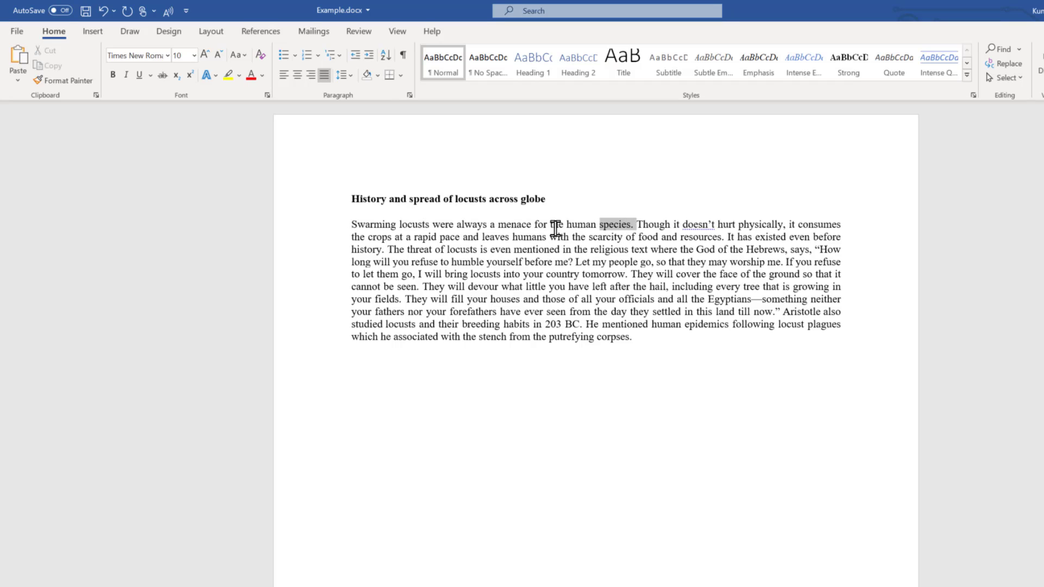
{"action": "left_click", "coordinate": [128, 79]}
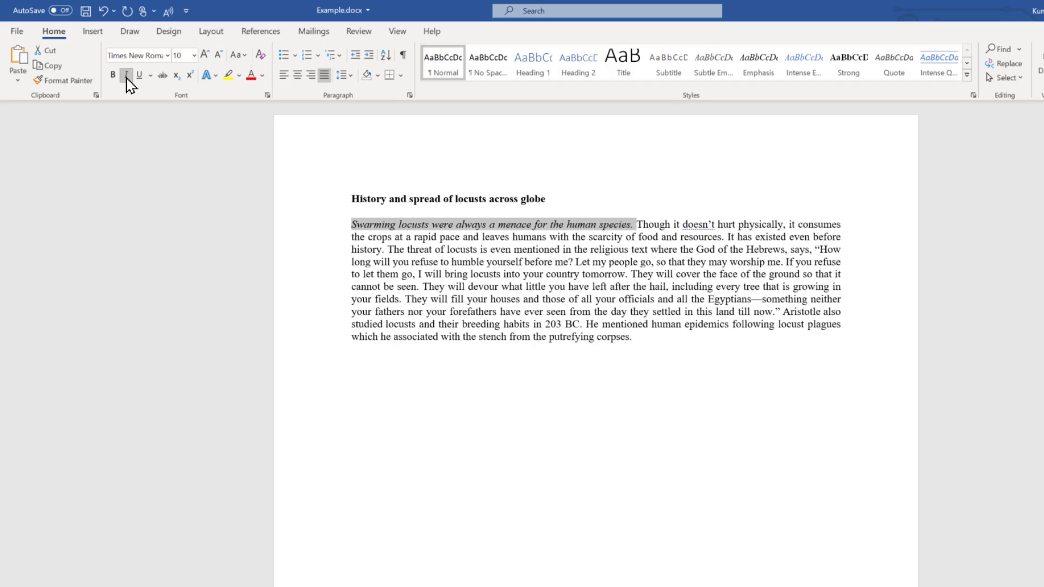
{"action": "left_click", "coordinate": [128, 78]}
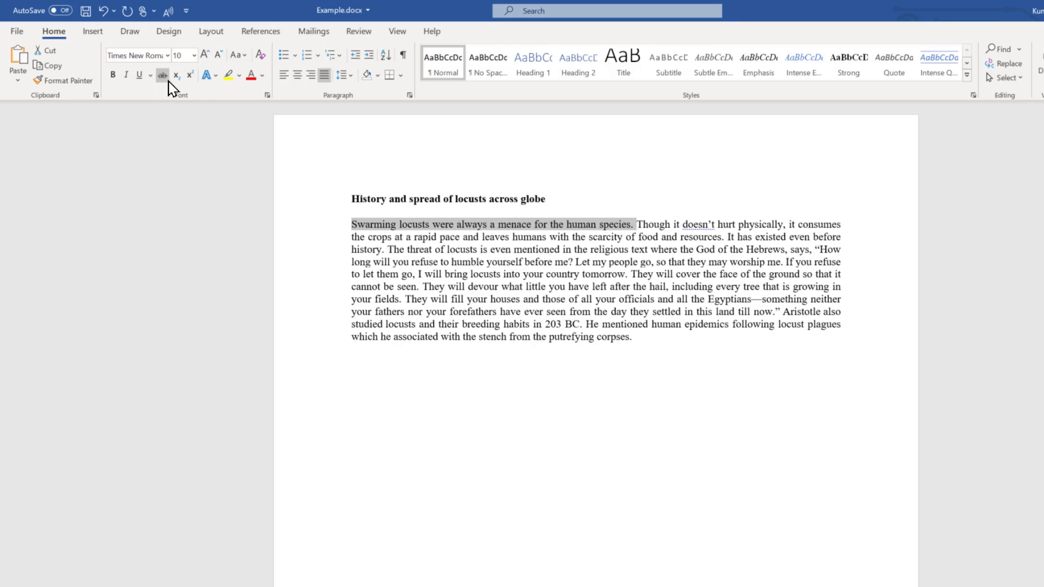
{"action": "left_click", "coordinate": [267, 95]}
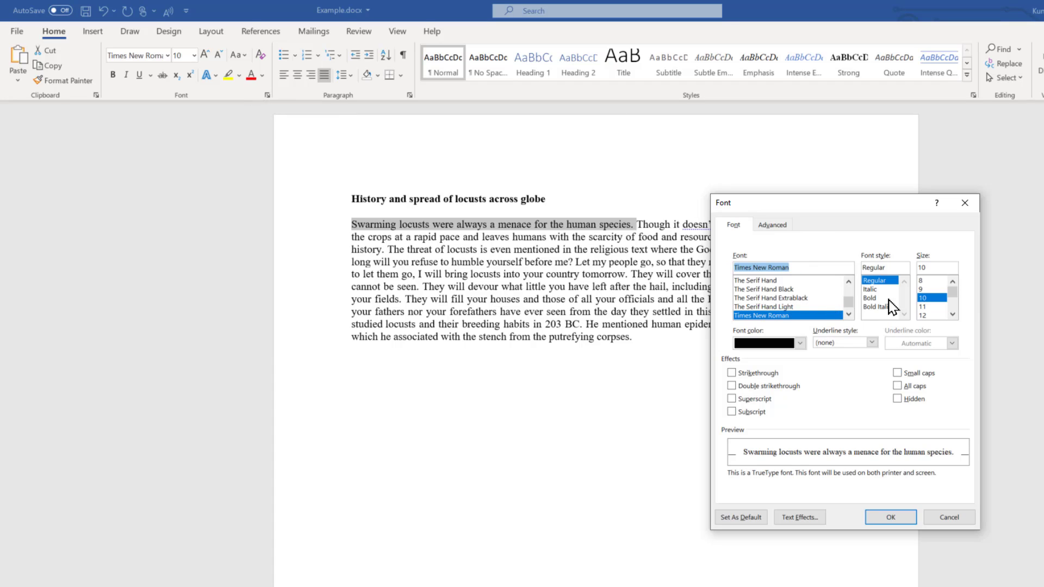
Set the sentence's font style to Italic, then back to Regular, through the Font dialog.
{"action": "left_click", "coordinate": [620, 231]}
{"action": "left_click", "coordinate": [874, 290]}
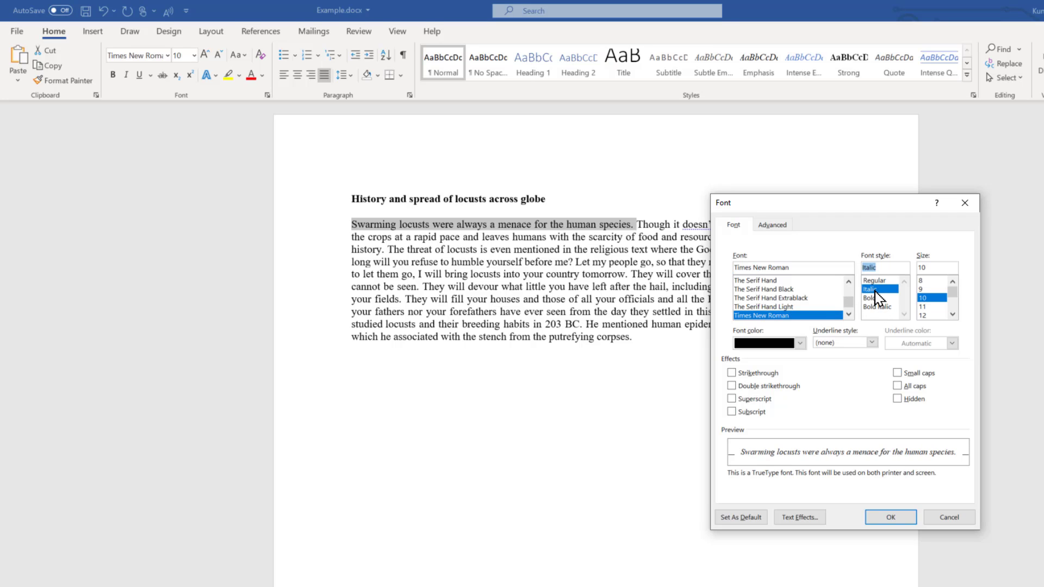
{"action": "left_click", "coordinate": [898, 521]}
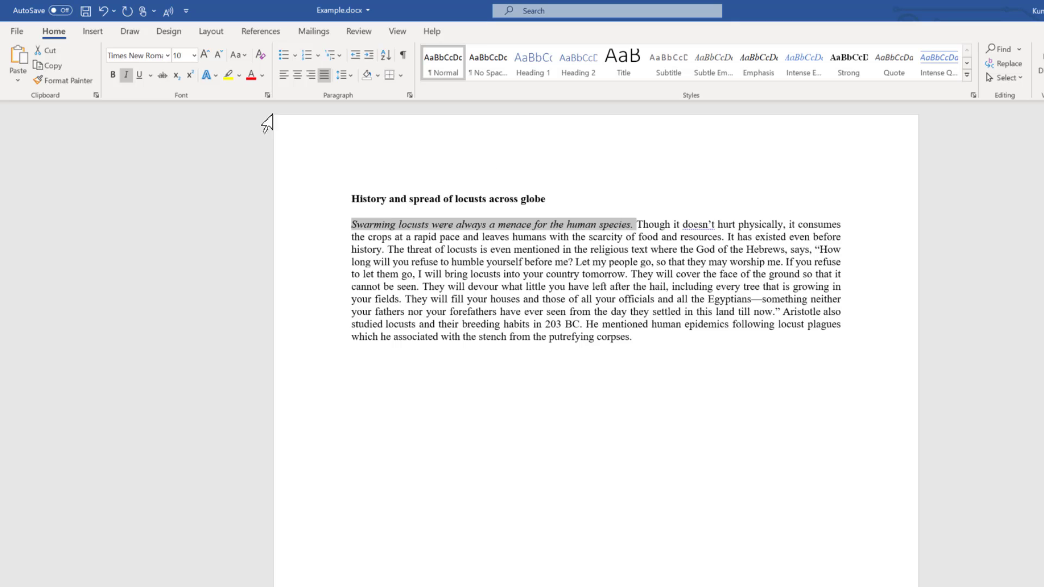
{"action": "left_click", "coordinate": [267, 95]}
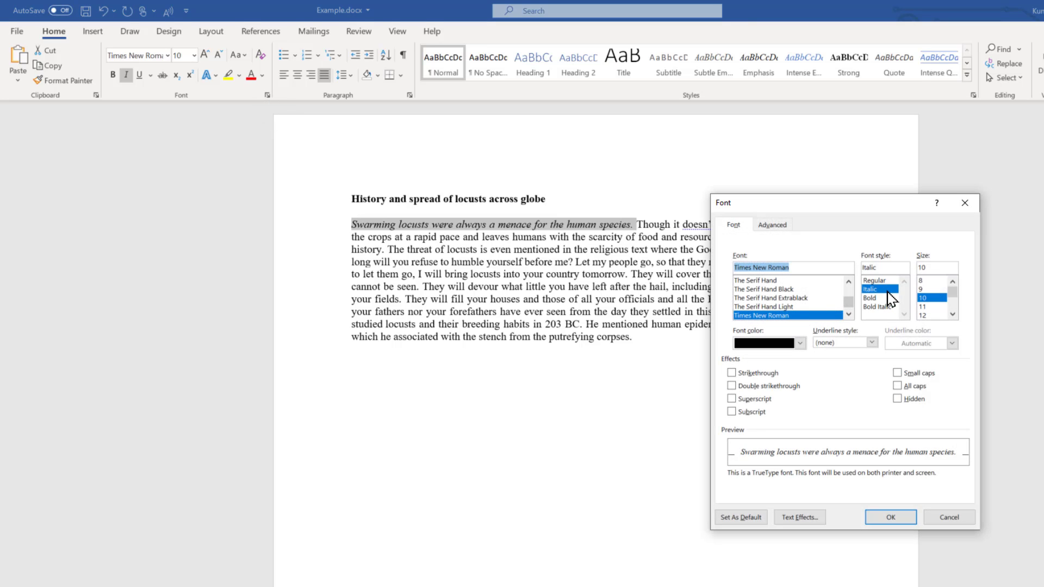
{"action": "left_click", "coordinate": [875, 280]}
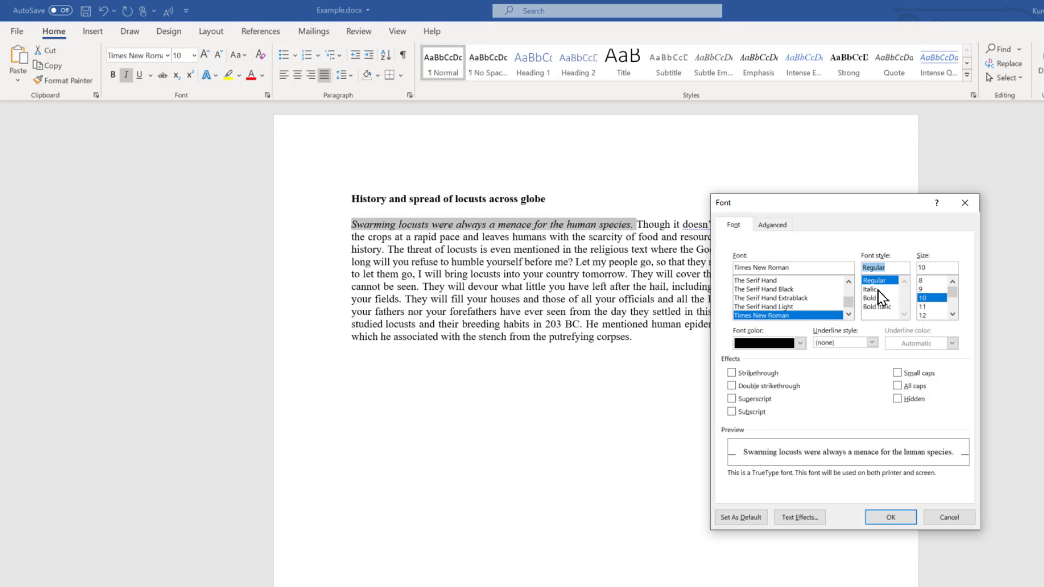
{"action": "left_click", "coordinate": [891, 517]}
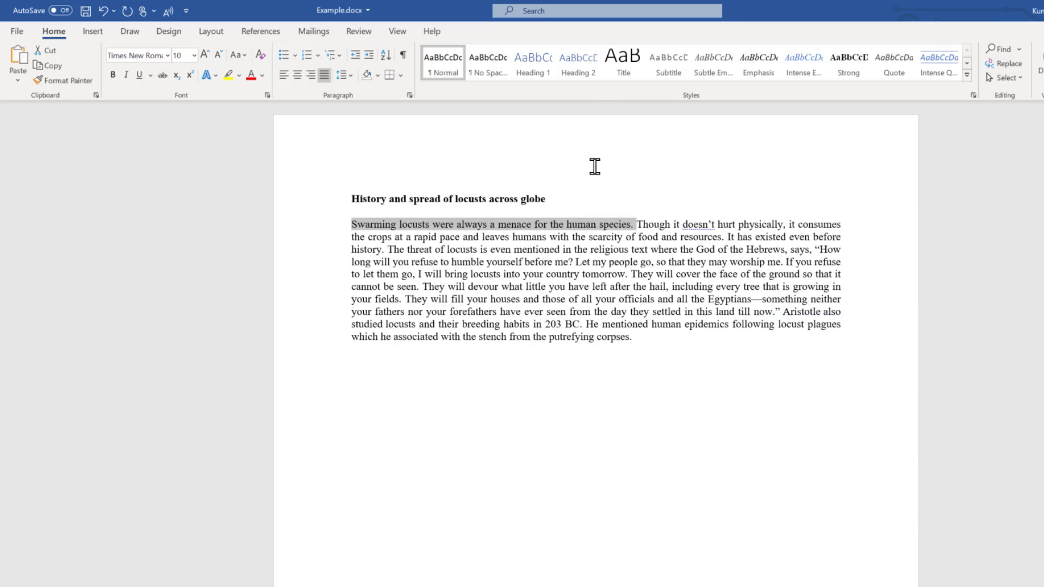
{"action": "left_click", "coordinate": [526, 14]}
{"action": "type", "text": "i"}
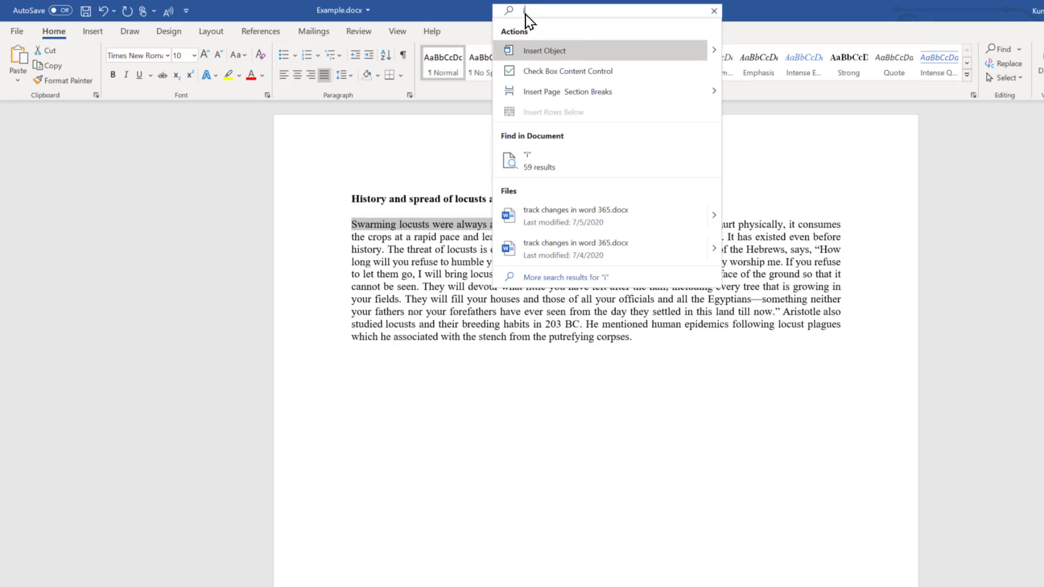
{"action": "type", "text": "t"}
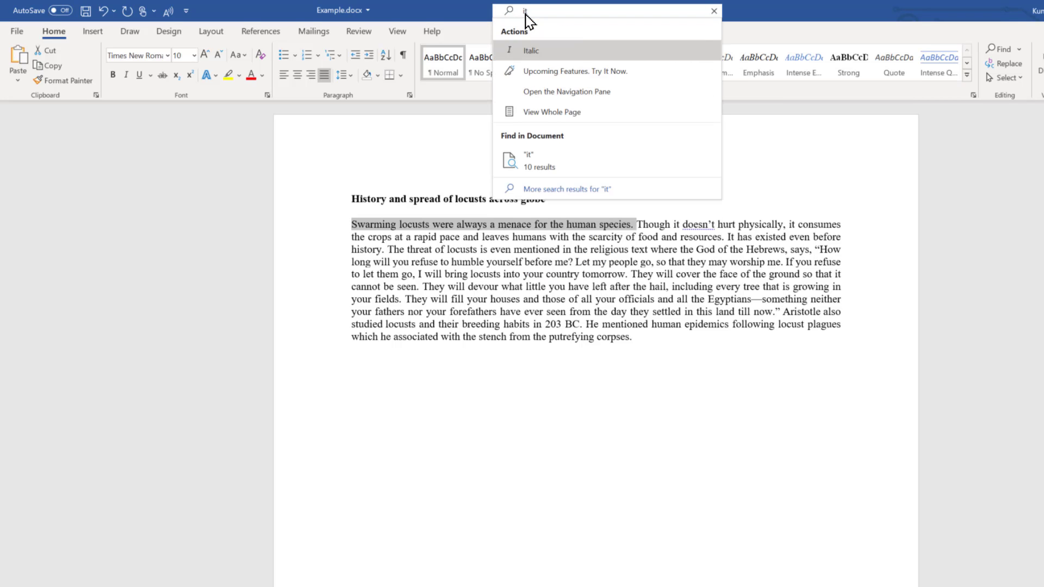
{"action": "type", "text": "li"}
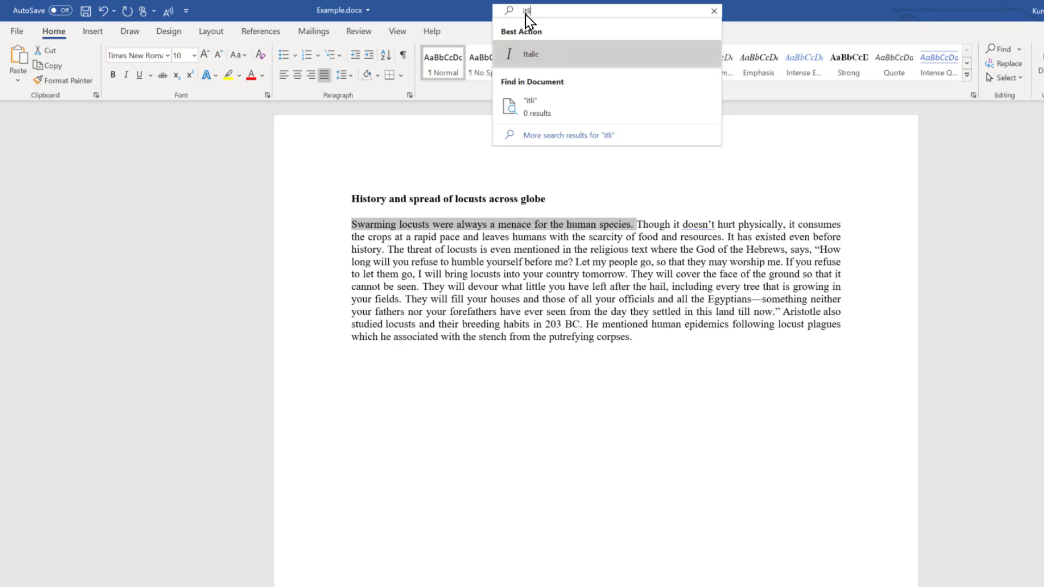
{"action": "type", "text": "c"}
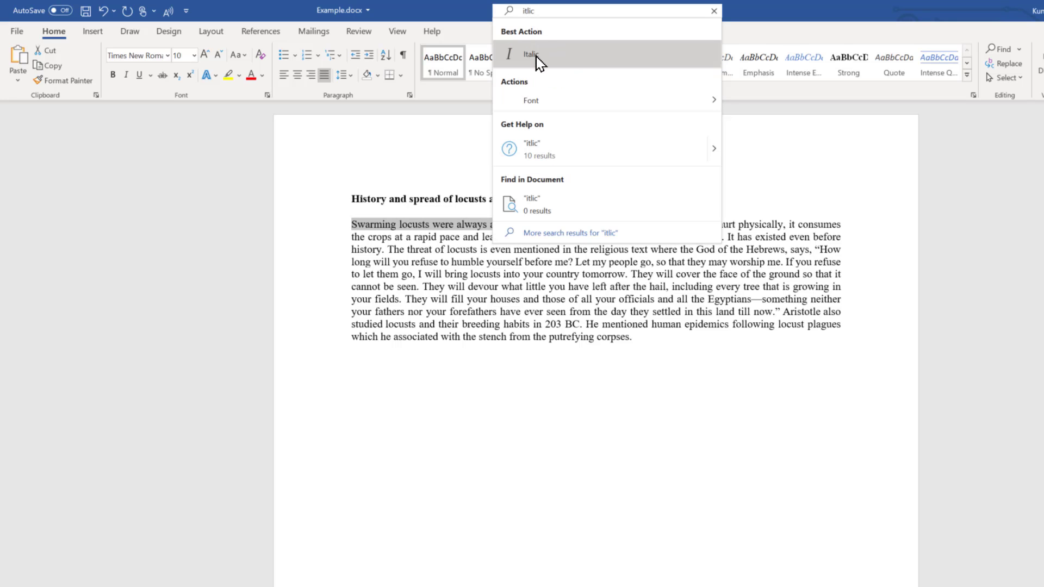
{"action": "left_click", "coordinate": [536, 54]}
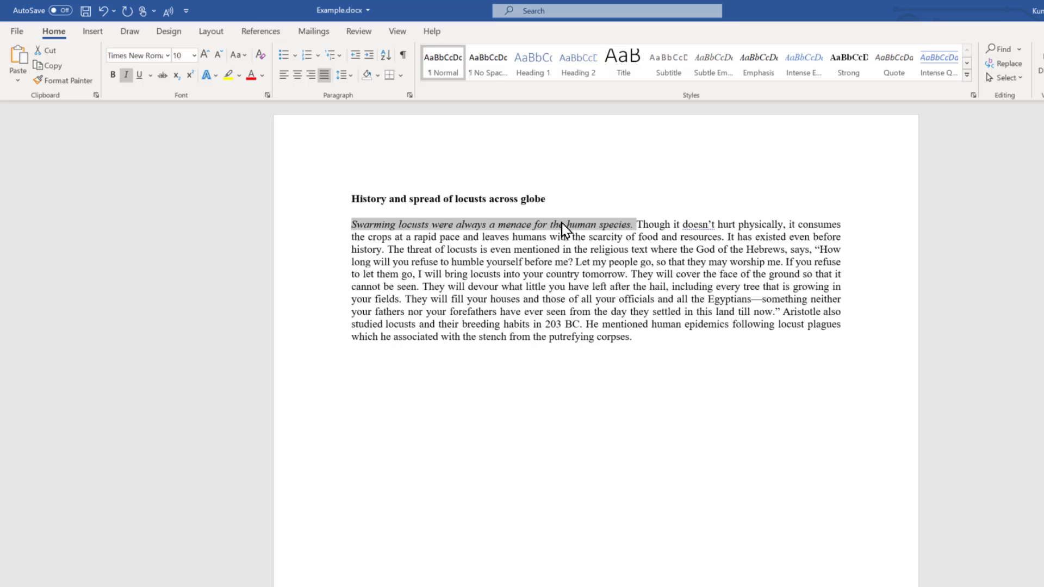
{"action": "left_click", "coordinate": [536, 12]}
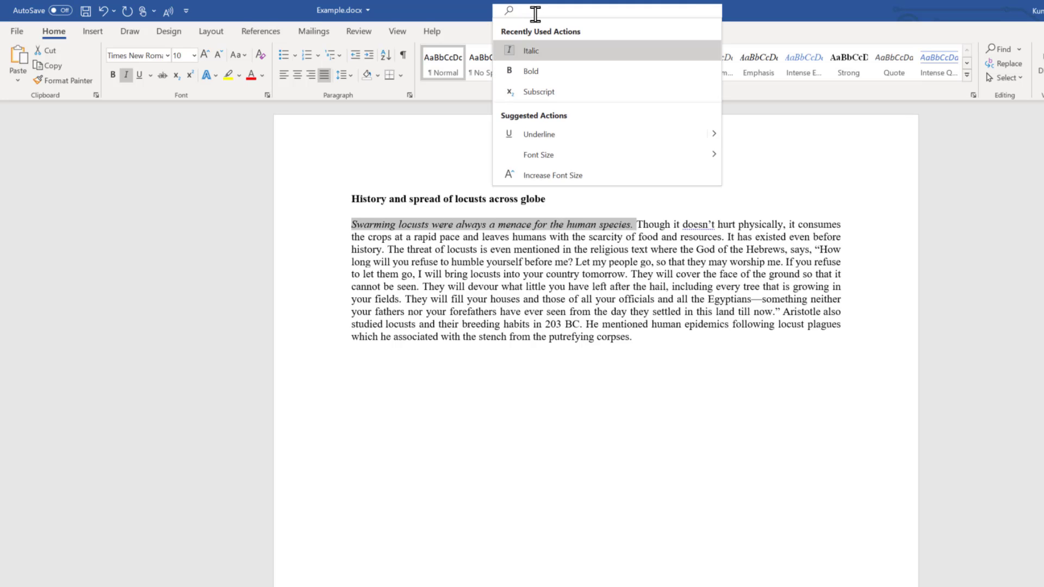
{"action": "type", "text": "it"}
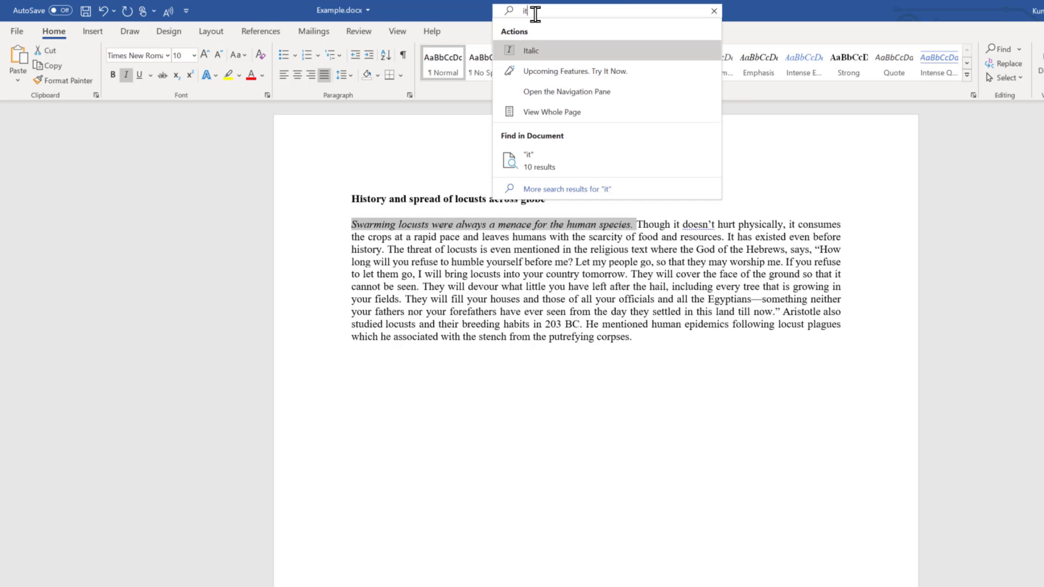
{"action": "type", "text": "al"}
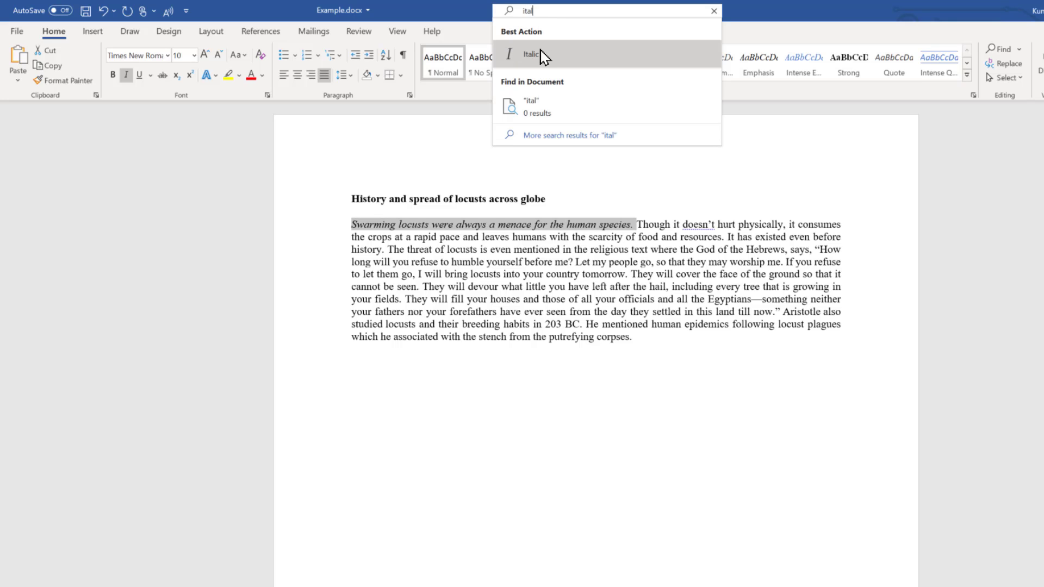
{"action": "left_click", "coordinate": [541, 55]}
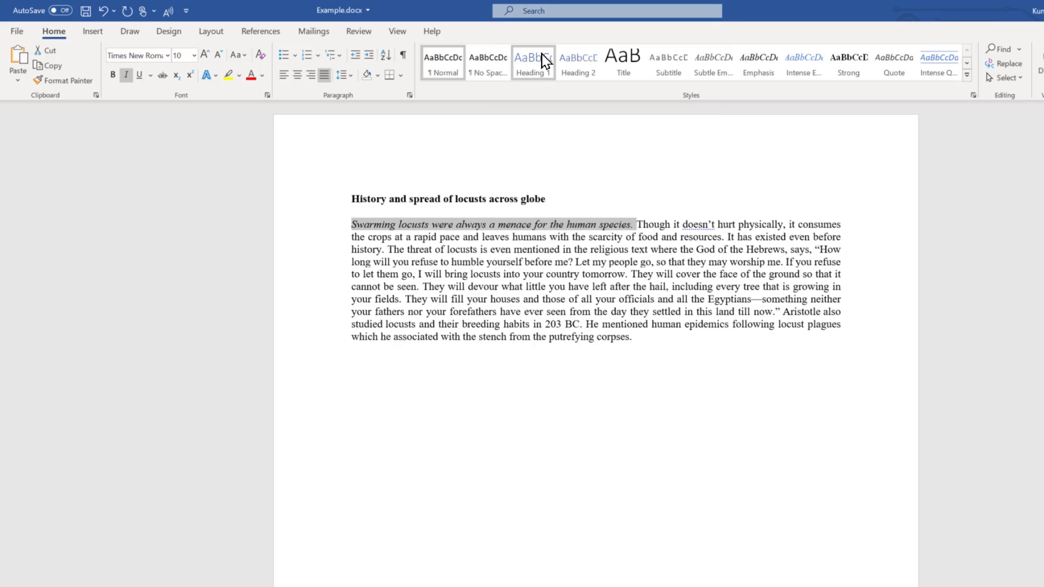
{"action": "left_click", "coordinate": [641, 301]}
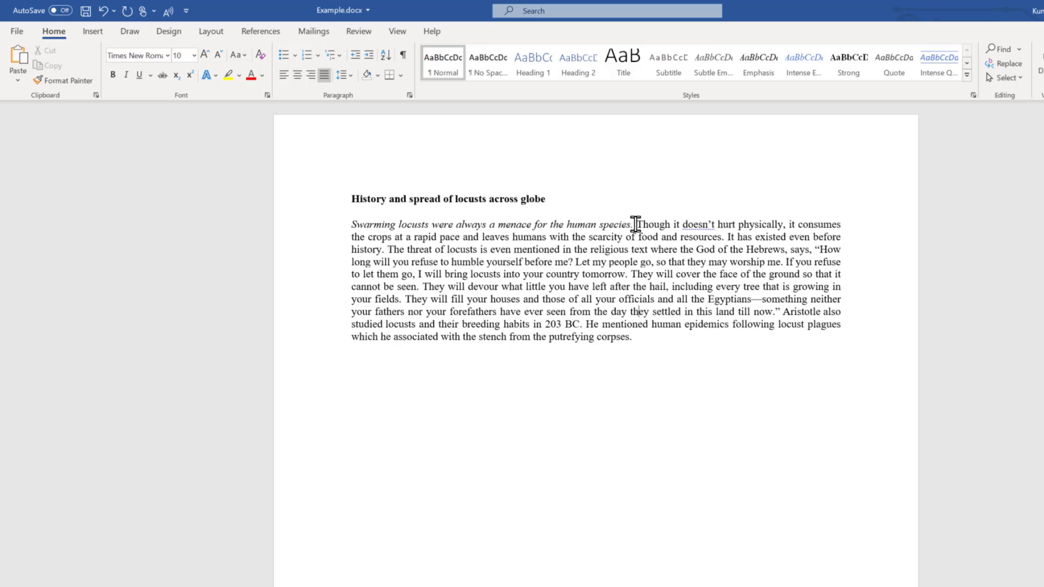
{"action": "left_click_drag", "start_coordinate": [635, 224], "coordinate": [348, 224]}
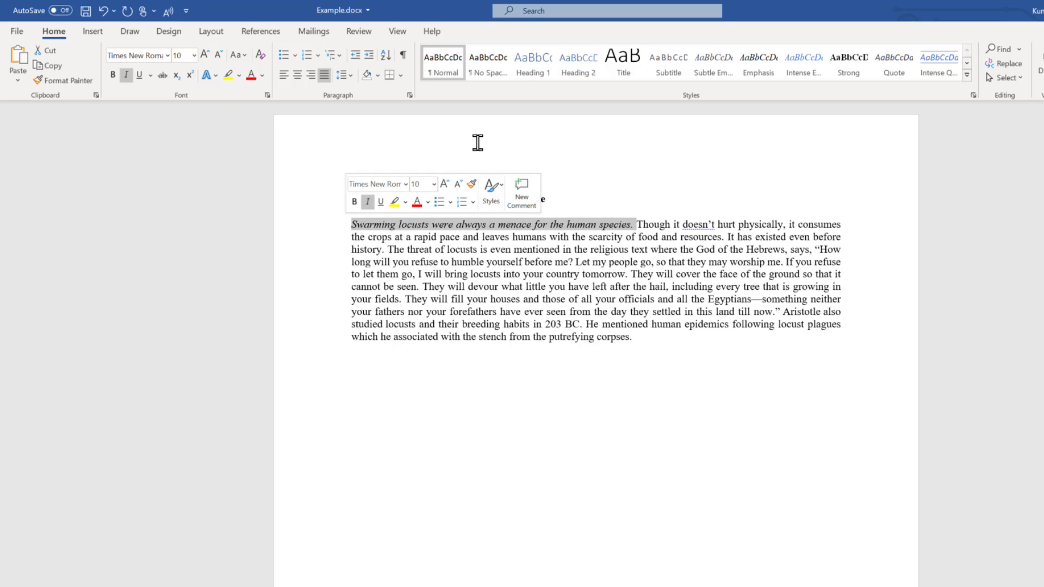
{"action": "left_click", "coordinate": [538, 11]}
{"action": "type", "text": "i"}
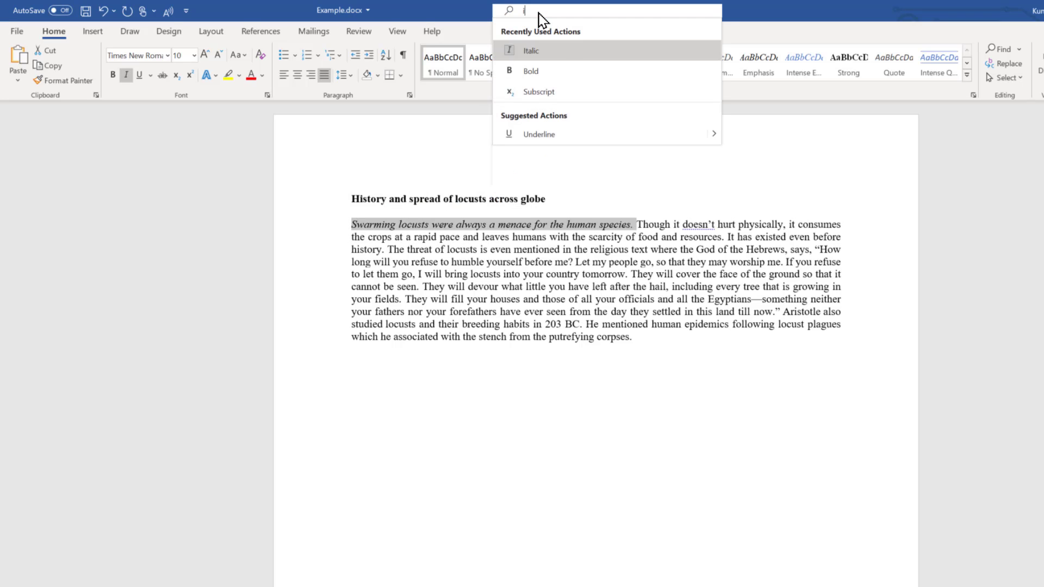
{"action": "type", "text": "tali"}
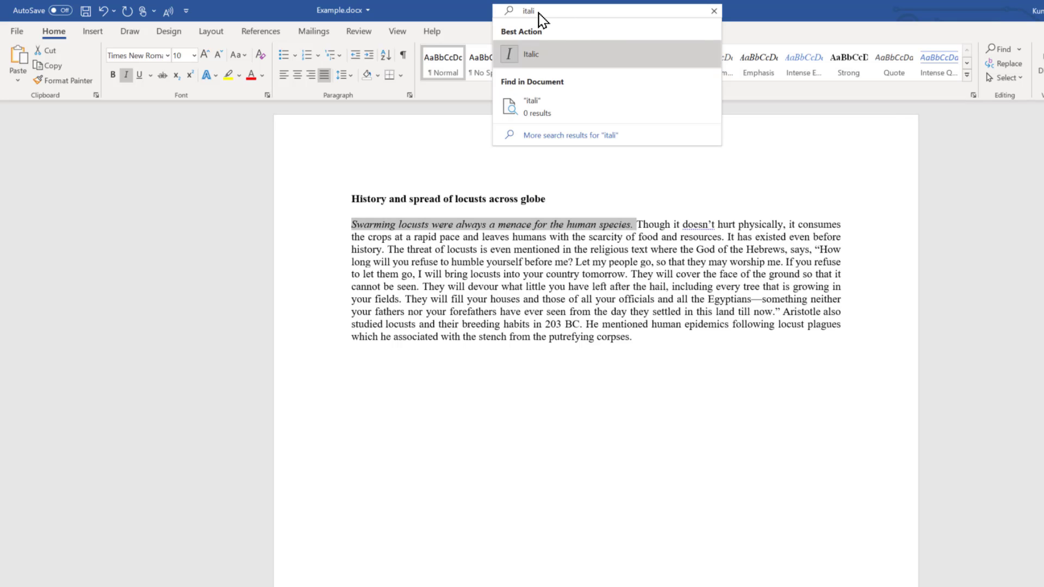
{"action": "left_click", "coordinate": [560, 54]}
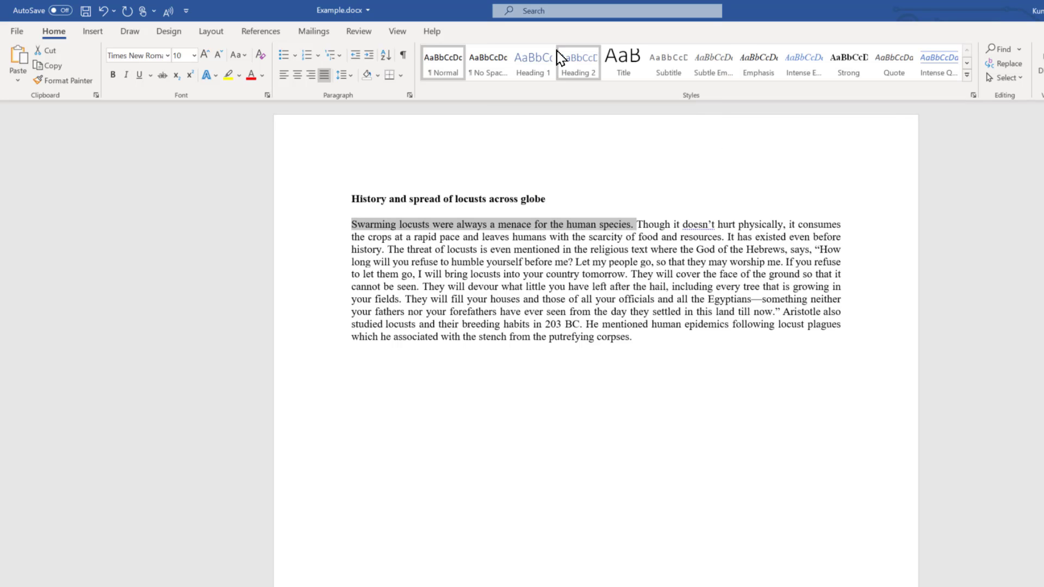
{"action": "left_click", "coordinate": [639, 290]}
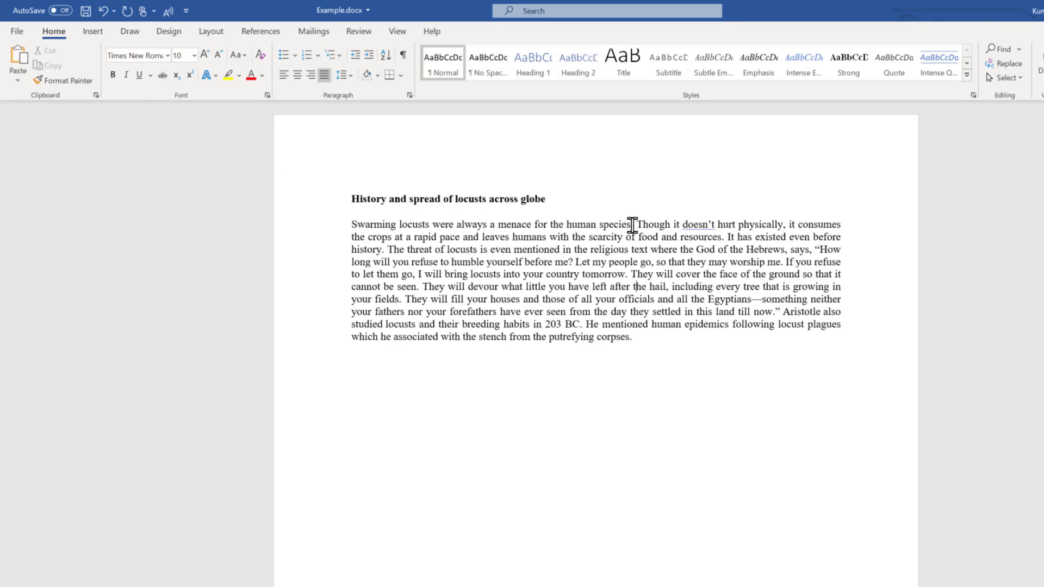
Underline the first sentence and then remove the underline using the mini toolbar.
{"action": "left_click_drag", "start_coordinate": [636, 224], "coordinate": [356, 216]}
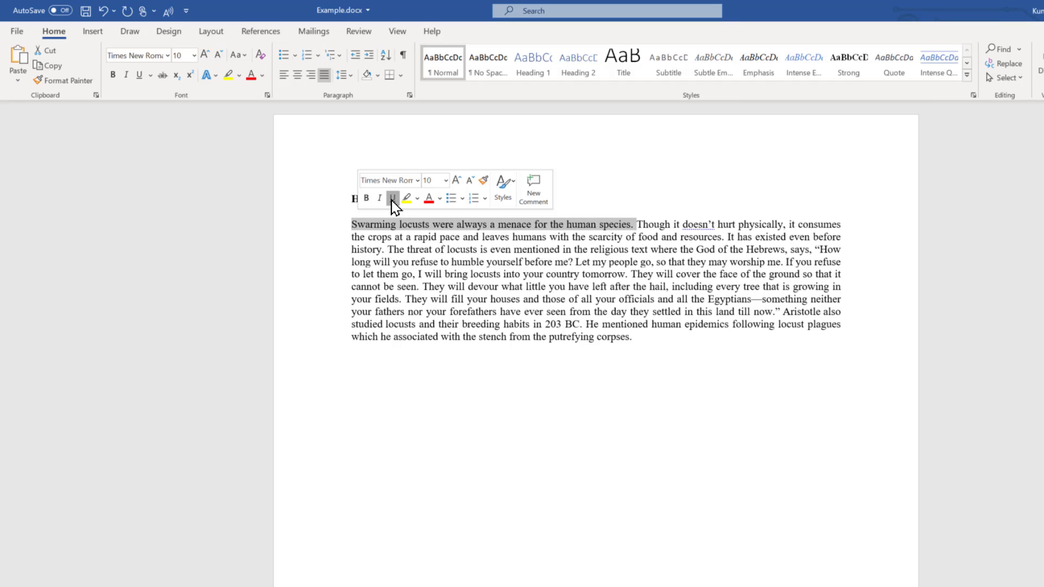
{"action": "left_click", "coordinate": [392, 199]}
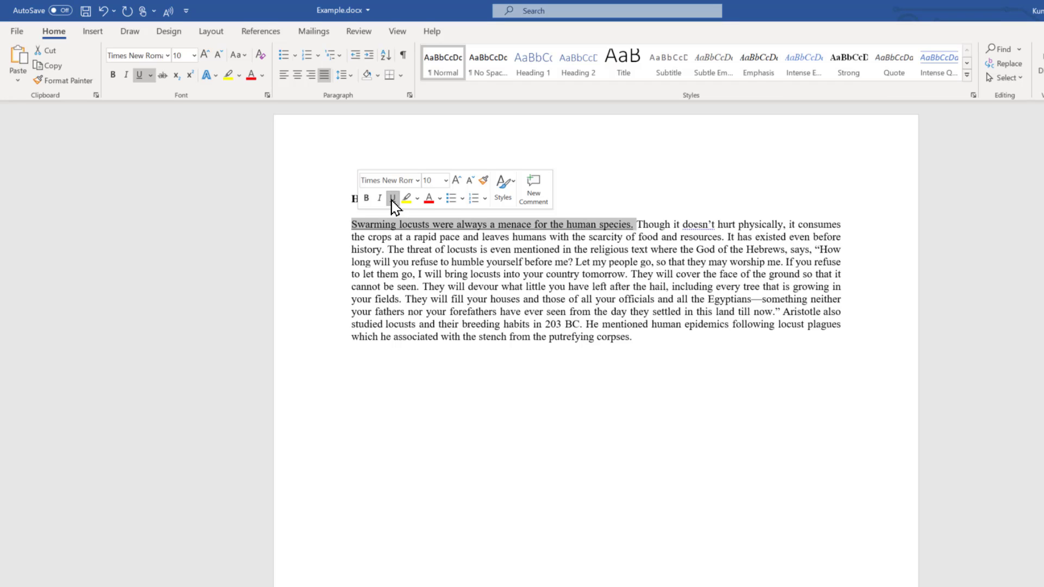
{"action": "left_click", "coordinate": [641, 225]}
{"action": "left_click_drag", "start_coordinate": [635, 224], "coordinate": [352, 225]}
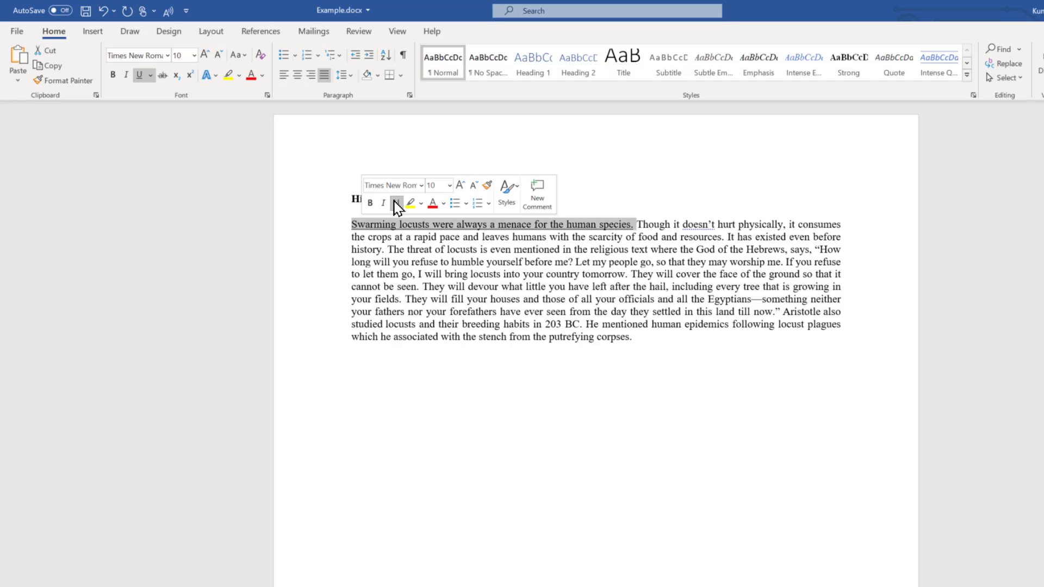
{"action": "left_click", "coordinate": [396, 204]}
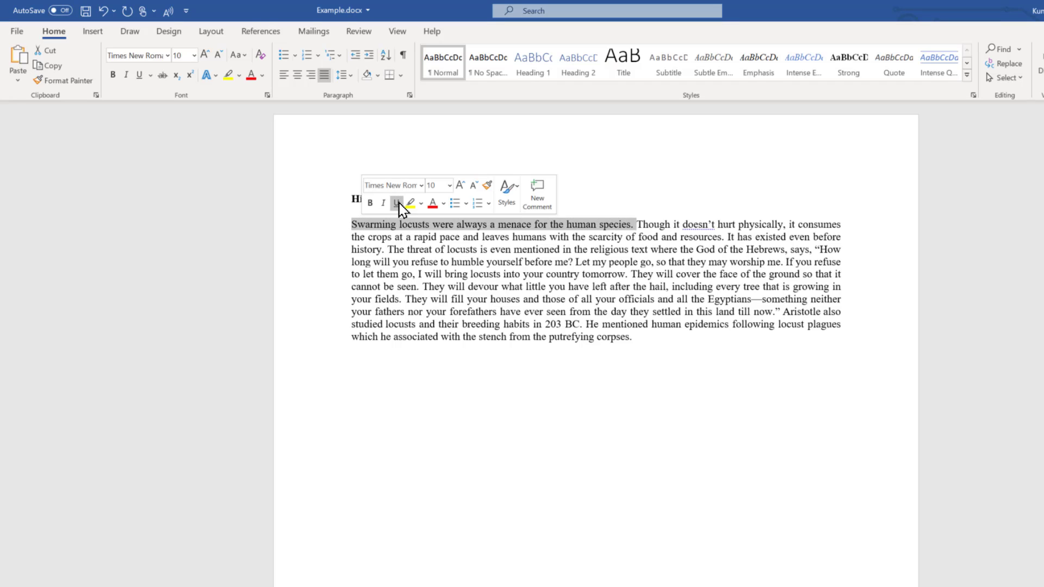
{"action": "left_click", "coordinate": [479, 237]}
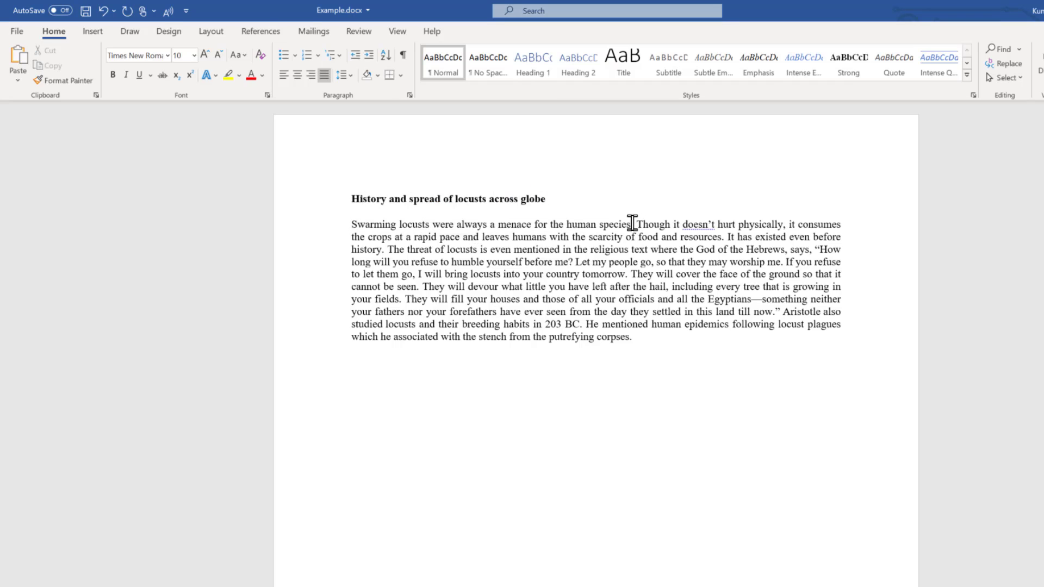
Toggle underline on and off from the ribbon, then reselect the sentence and open the Underline dropdown.
{"action": "left_click_drag", "start_coordinate": [636, 225], "coordinate": [353, 225]}
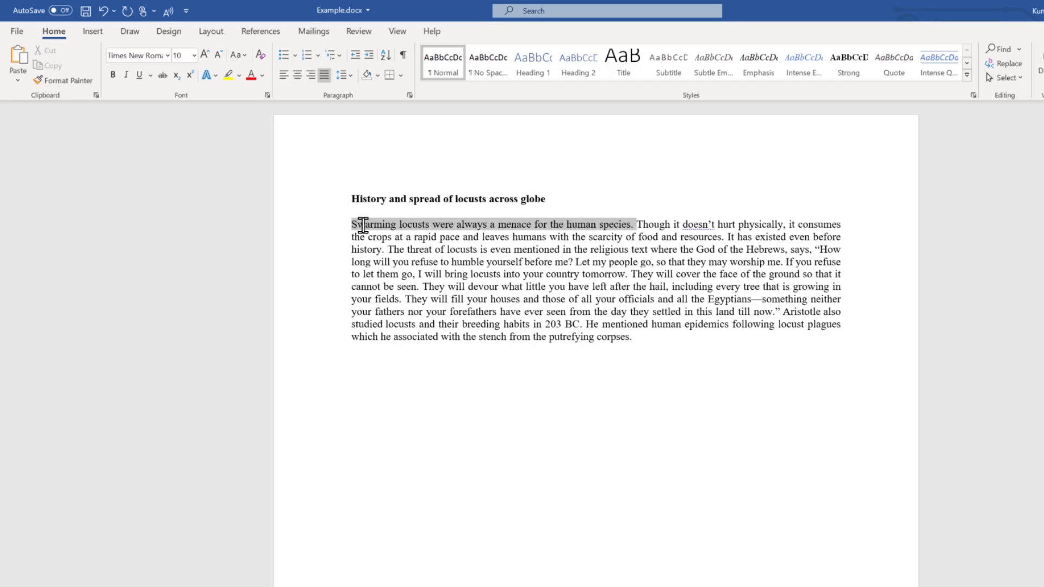
{"action": "left_click", "coordinate": [140, 75]}
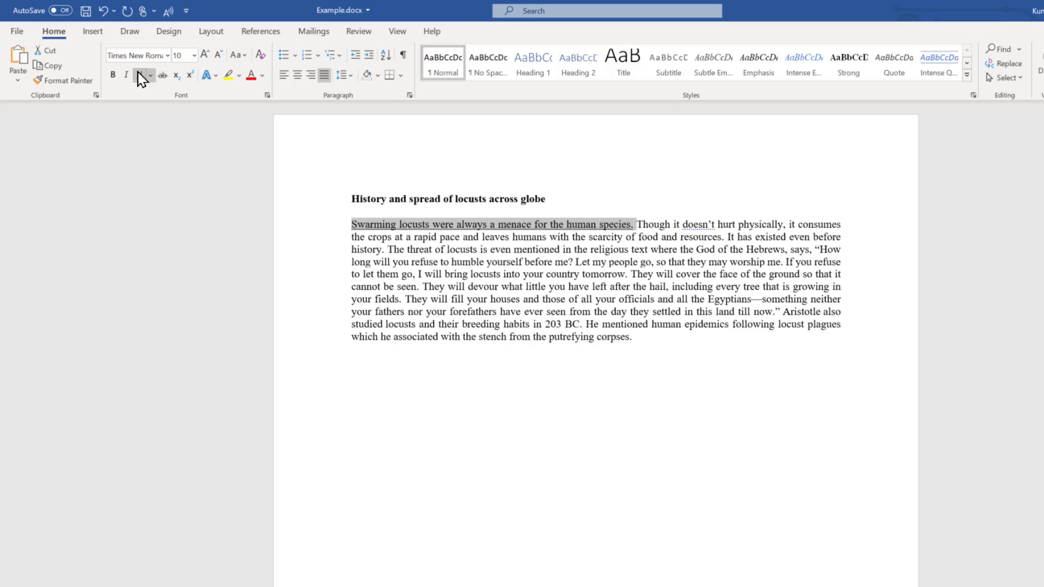
{"action": "left_click", "coordinate": [140, 76]}
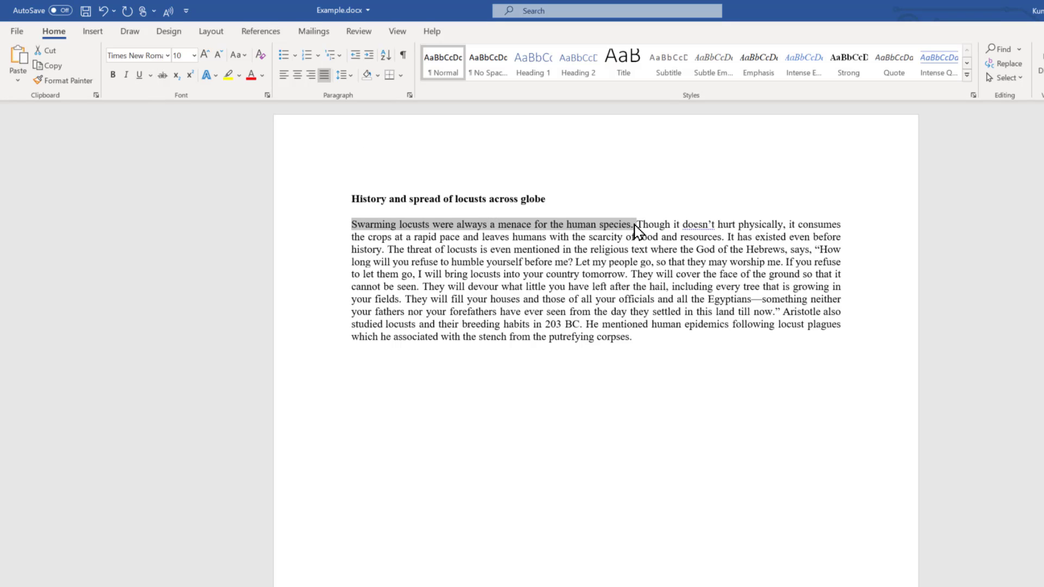
{"action": "left_click_drag", "start_coordinate": [636, 224], "coordinate": [350, 224]}
{"action": "left_click", "coordinate": [151, 75]}
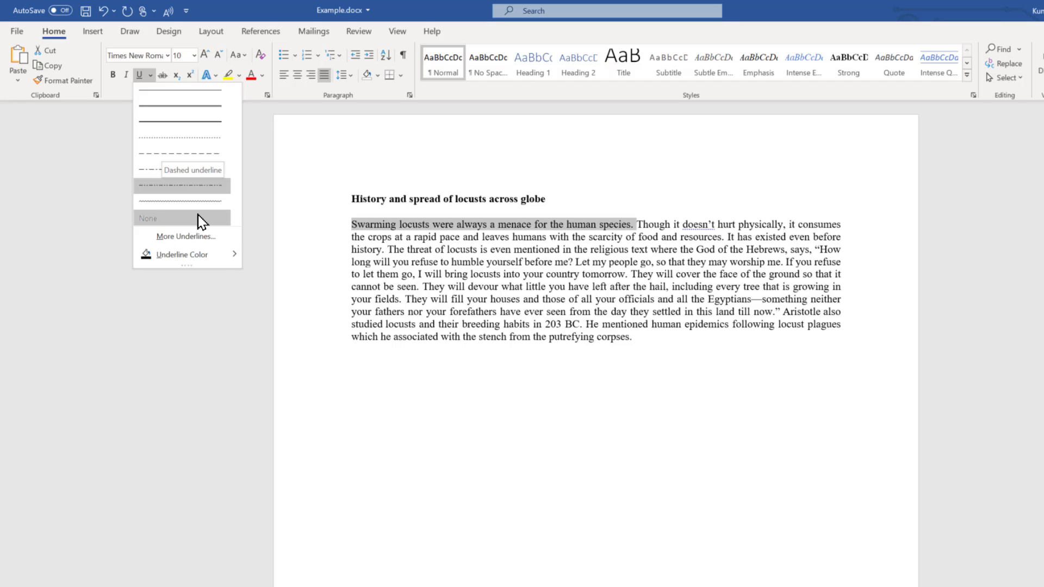
{"action": "mouse_move", "coordinate": [182, 255]}
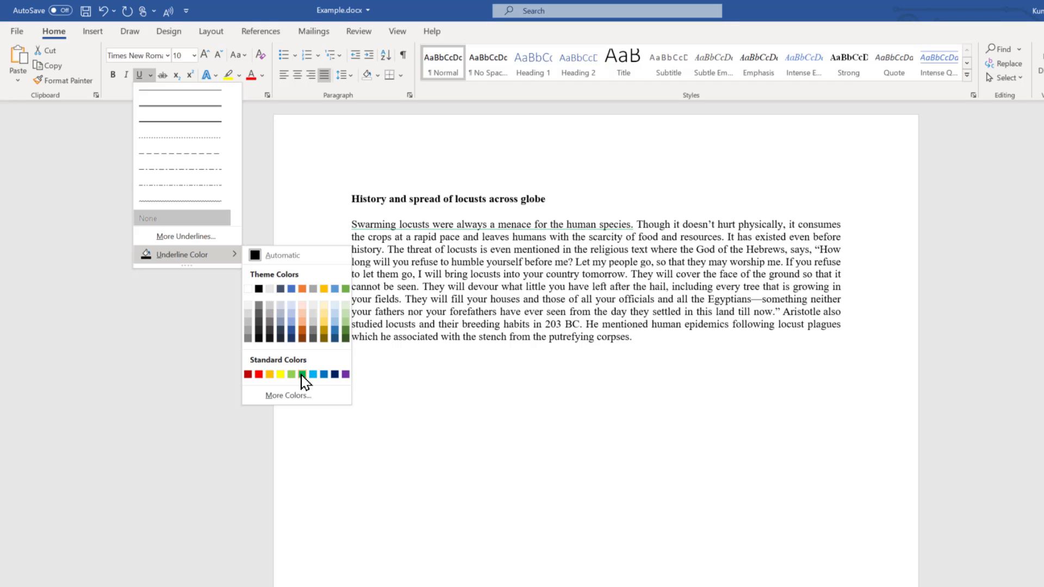
Make the sentence's underline color green, then choose More Underlines.
{"action": "left_click", "coordinate": [302, 375]}
{"action": "left_click", "coordinate": [151, 76]}
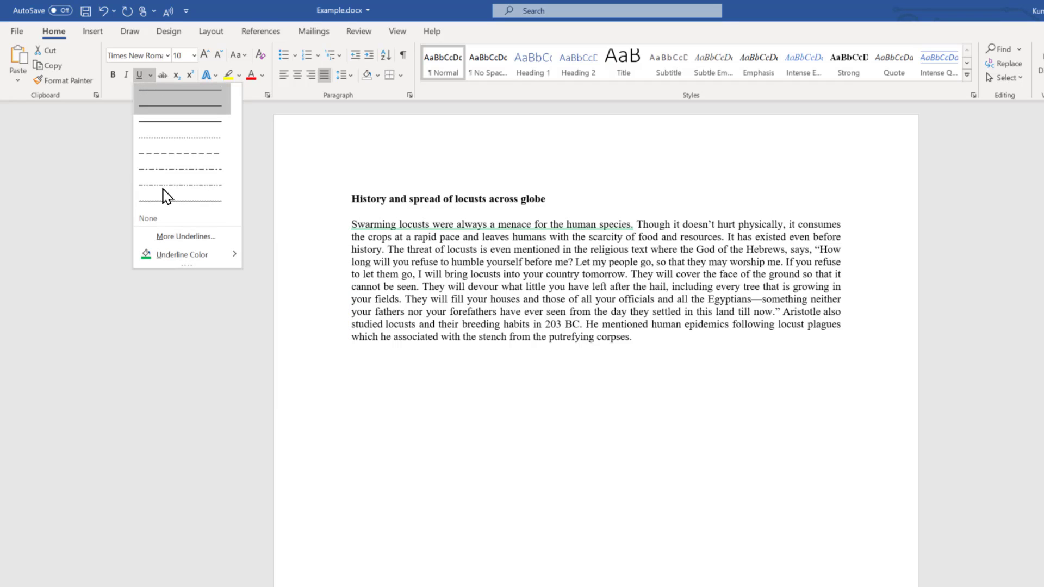
{"action": "left_click", "coordinate": [165, 238]}
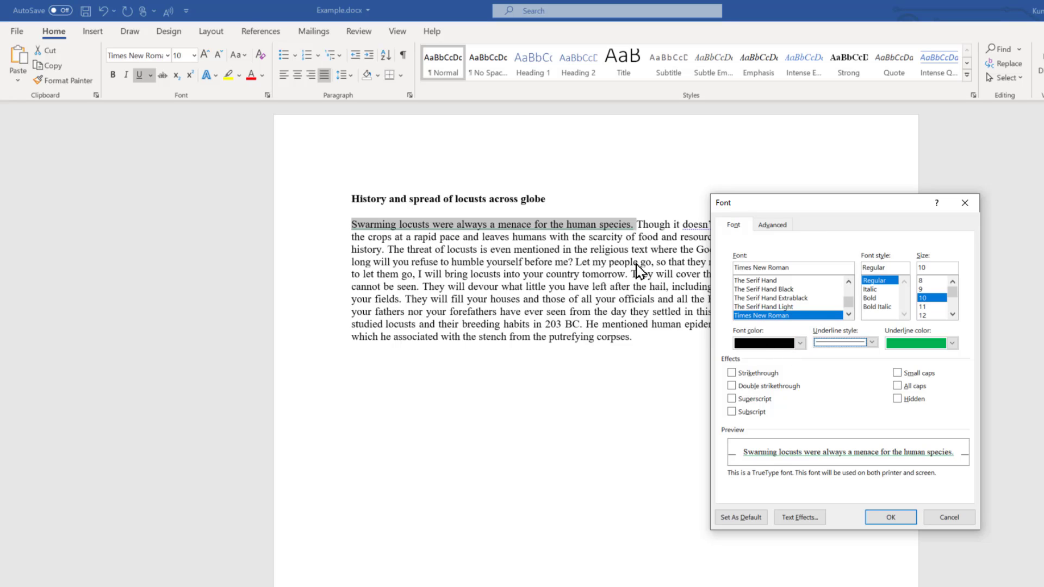
Give the underline an orange color and a dashed style in the Font dialog, then reselect the sentence.
{"action": "left_click", "coordinate": [953, 344]}
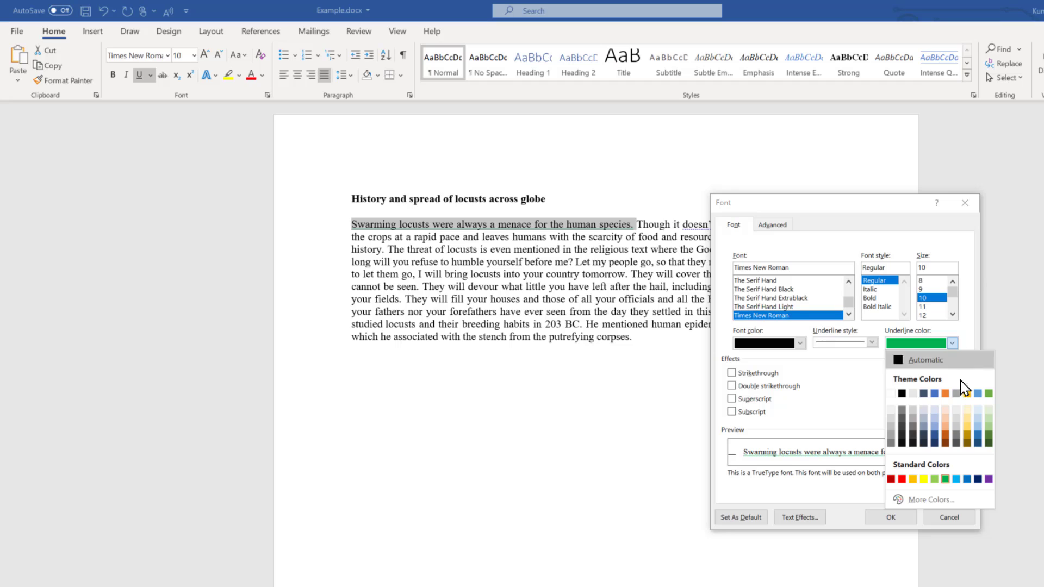
{"action": "left_click", "coordinate": [945, 393]}
{"action": "left_click", "coordinate": [873, 343]}
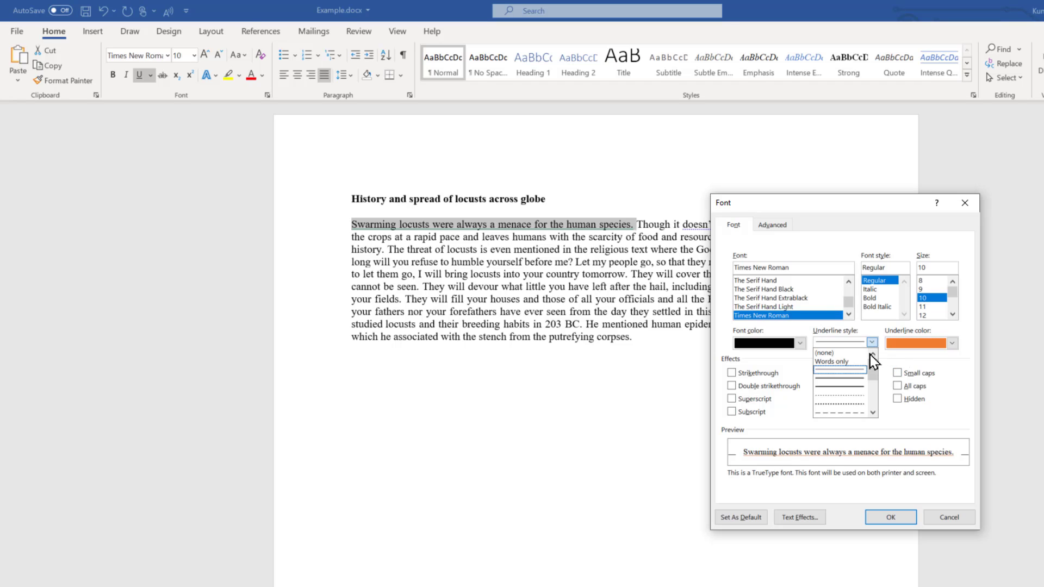
{"action": "left_click", "coordinate": [854, 412]}
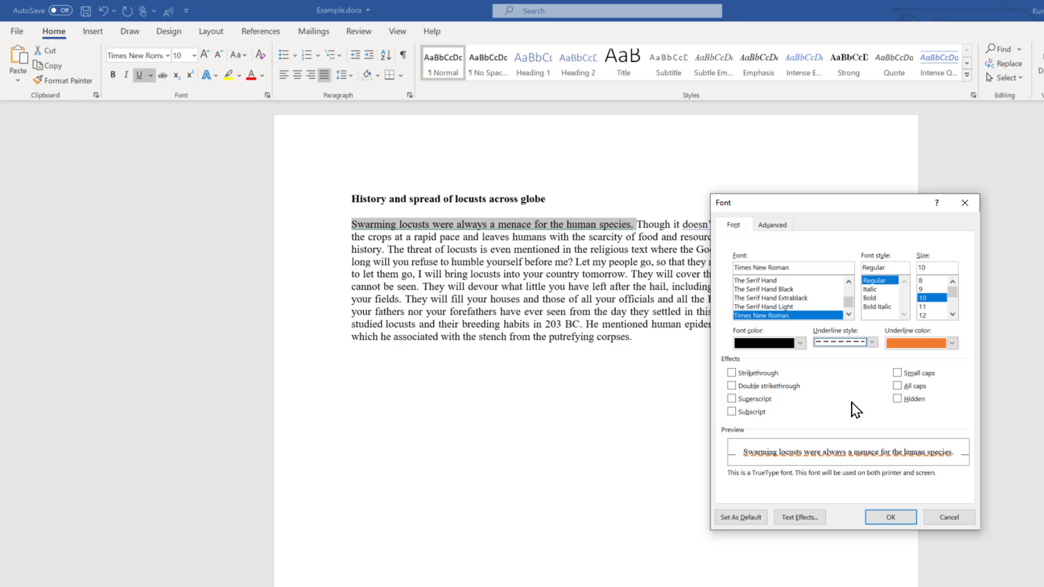
{"action": "left_click", "coordinate": [907, 521]}
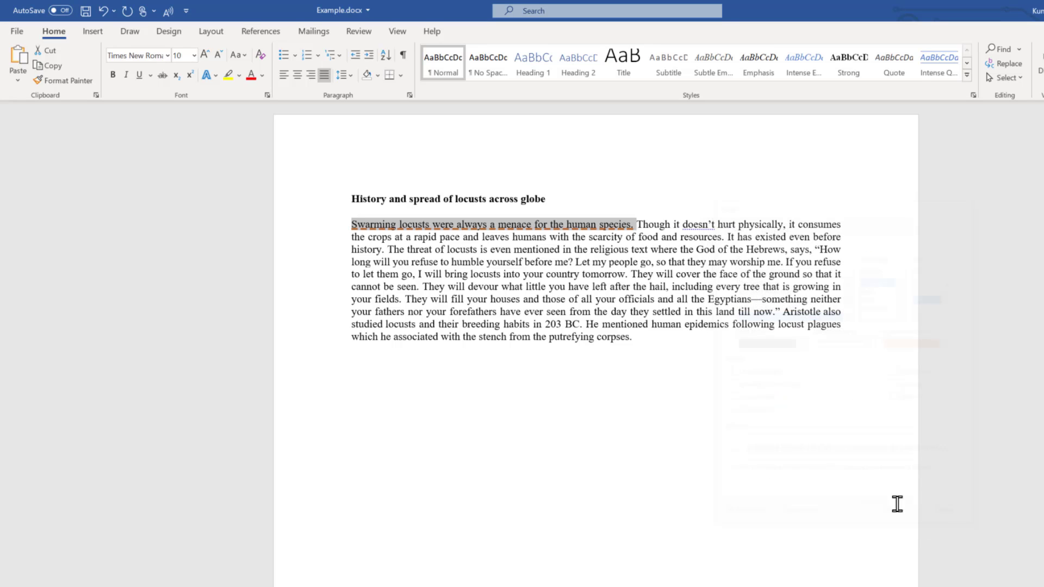
{"action": "left_click", "coordinate": [688, 312]}
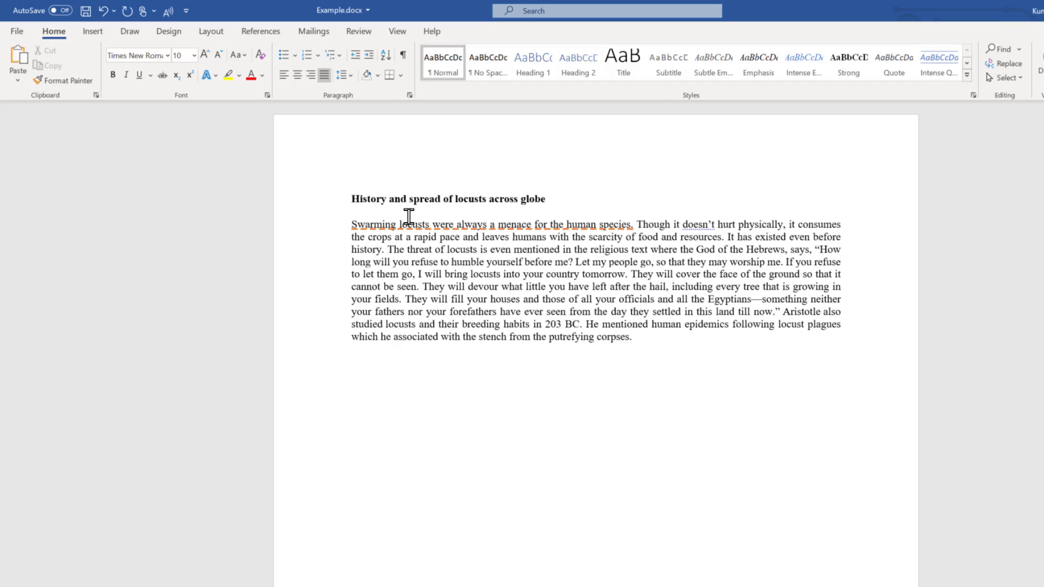
{"action": "left_click", "coordinate": [353, 226], "text": "ctrl"}
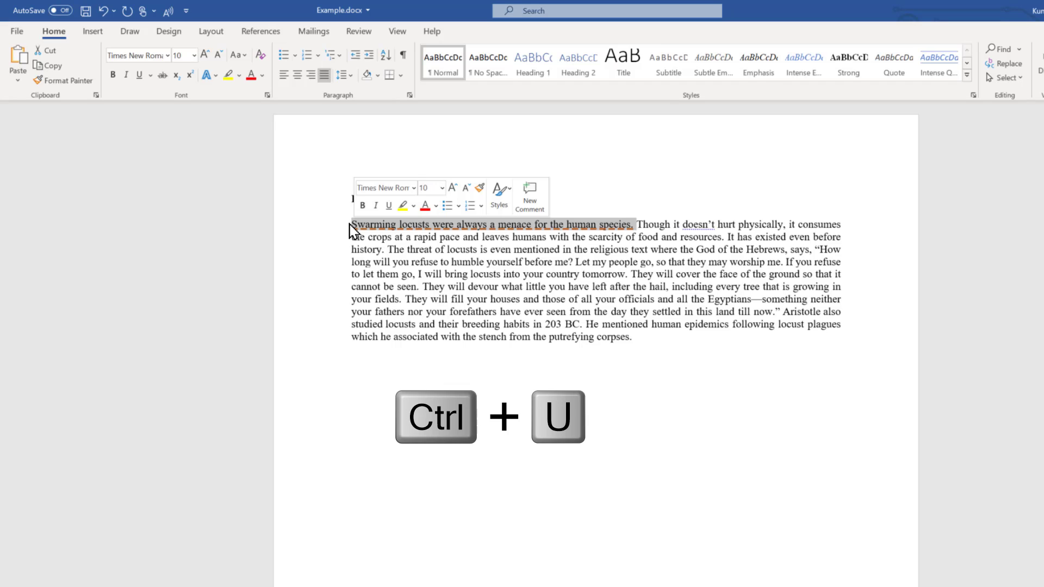
Toggle the underline off and back on with Ctrl+U, leaving a plain solid underline.
{"action": "key", "text": "ctrl+u"}
{"action": "key", "text": "ctrl+u"}
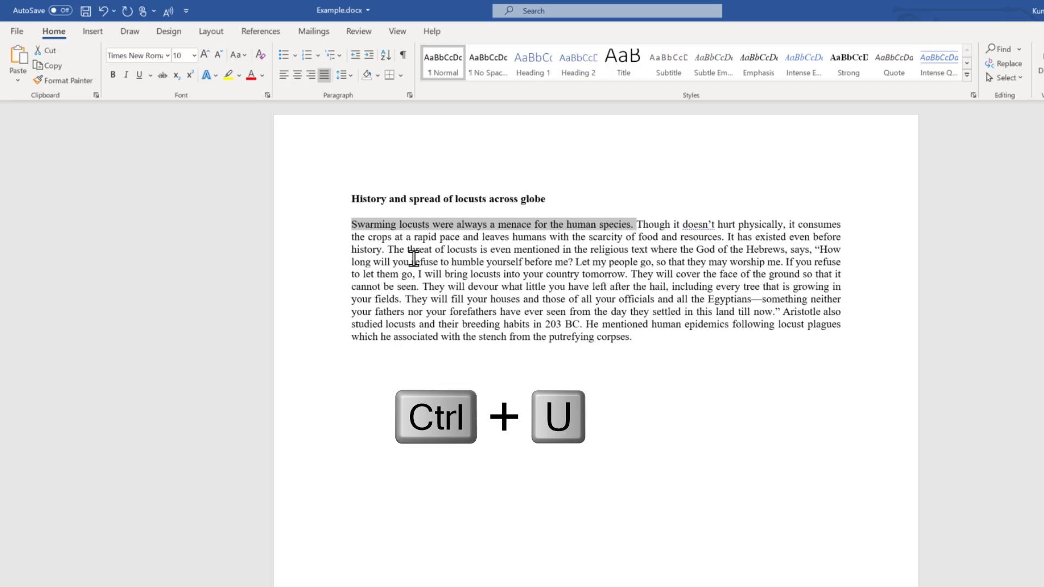
{"action": "key", "text": "ctrl+u"}
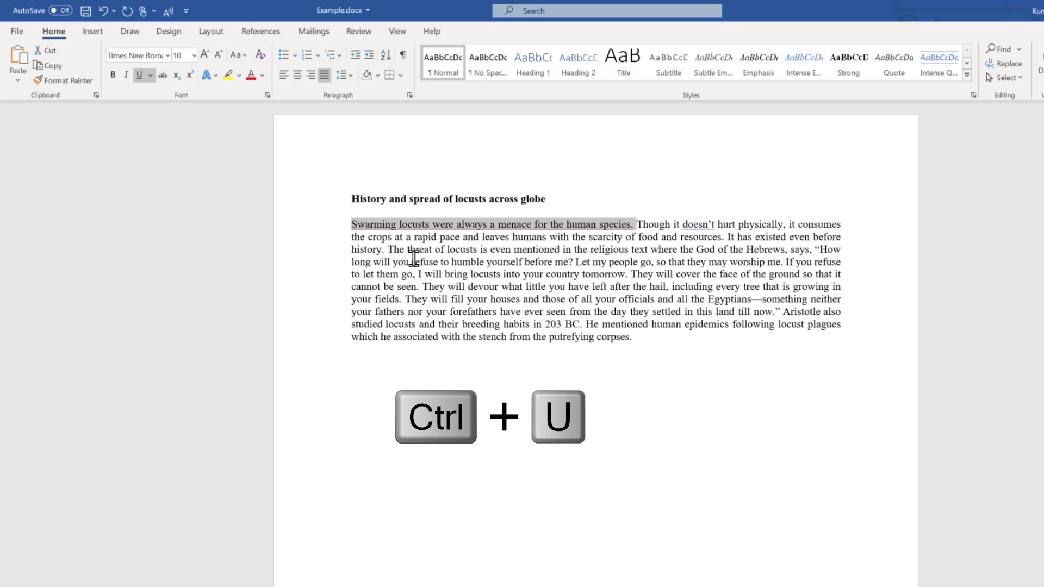
{"action": "left_click", "coordinate": [473, 284]}
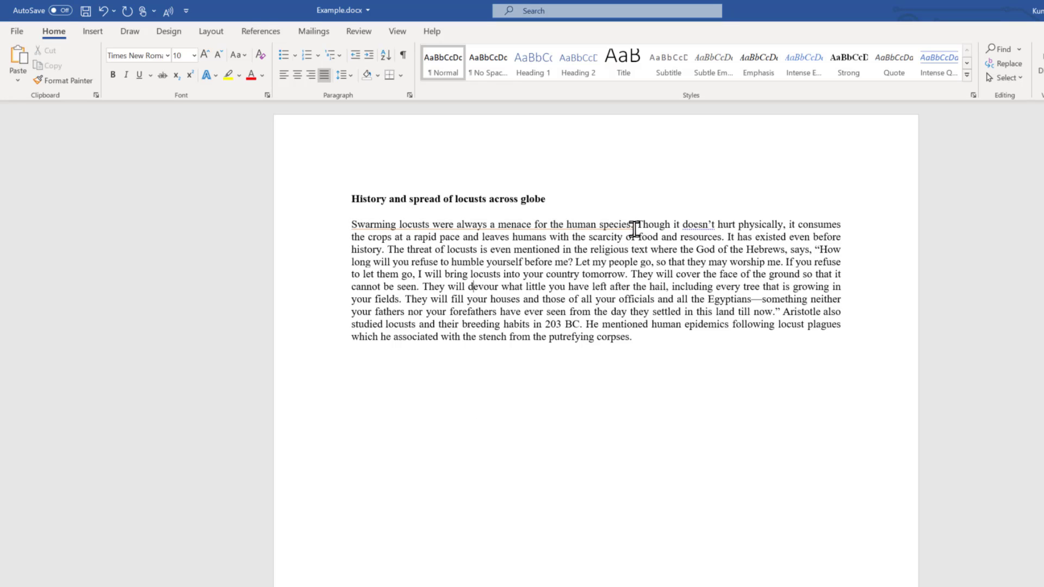
{"action": "left_click_drag", "start_coordinate": [637, 224], "coordinate": [350, 223]}
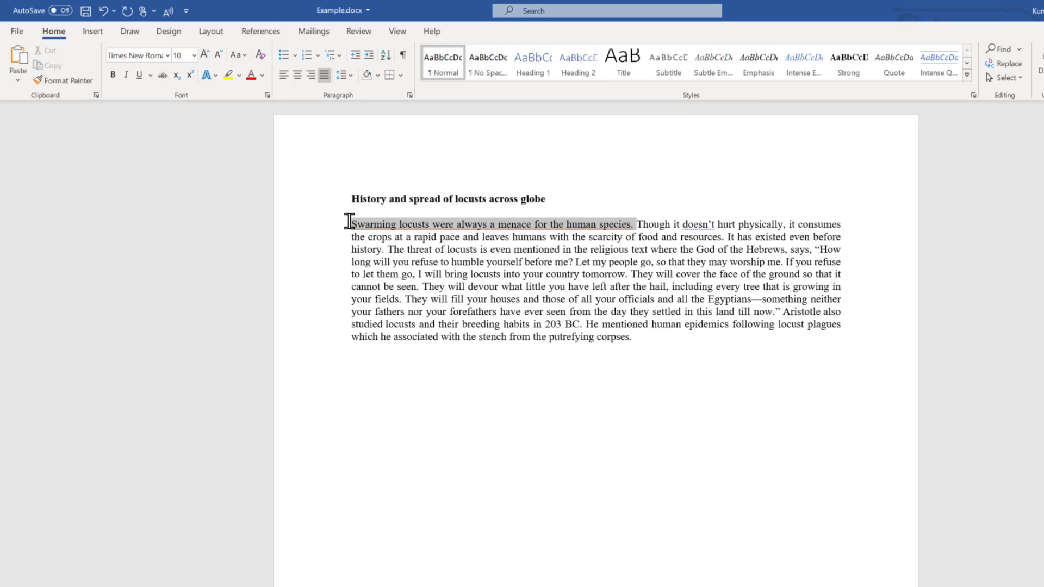
Remove the sentence's underline from the ribbon and search 'under' in the title-bar Search box.
{"action": "left_click", "coordinate": [140, 76]}
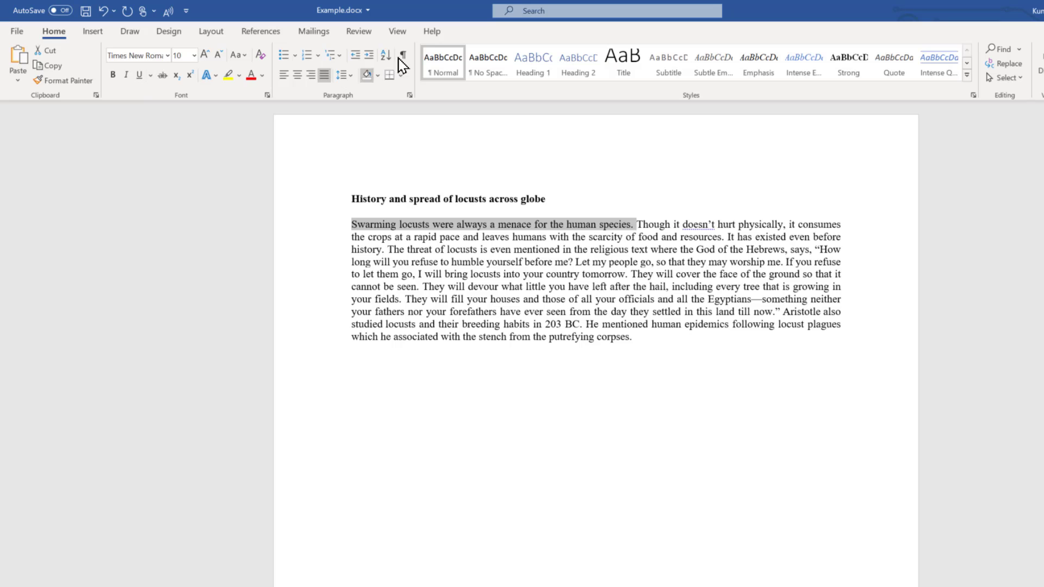
{"action": "left_click", "coordinate": [527, 11]}
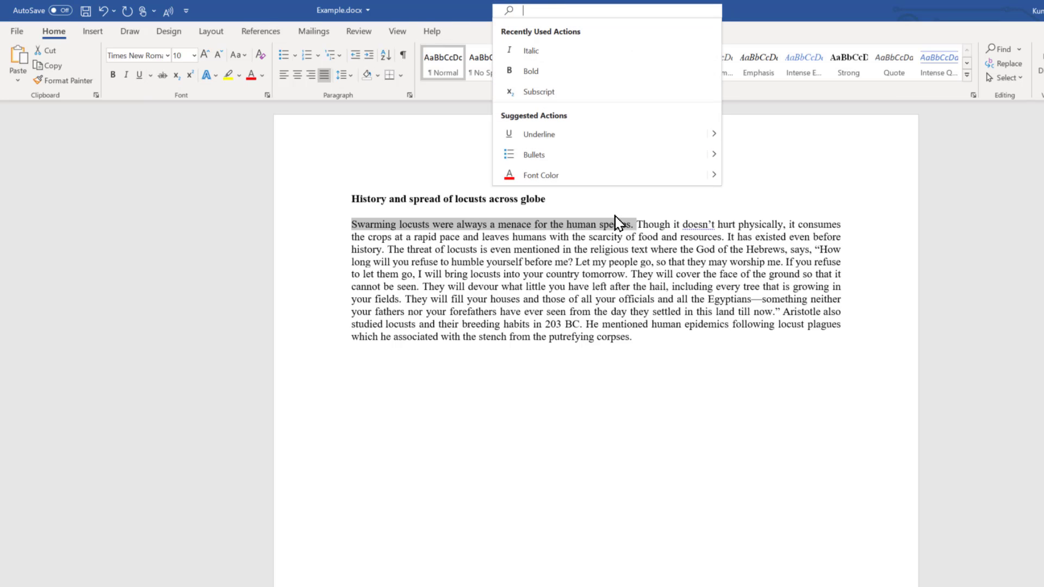
{"action": "type", "text": "un"}
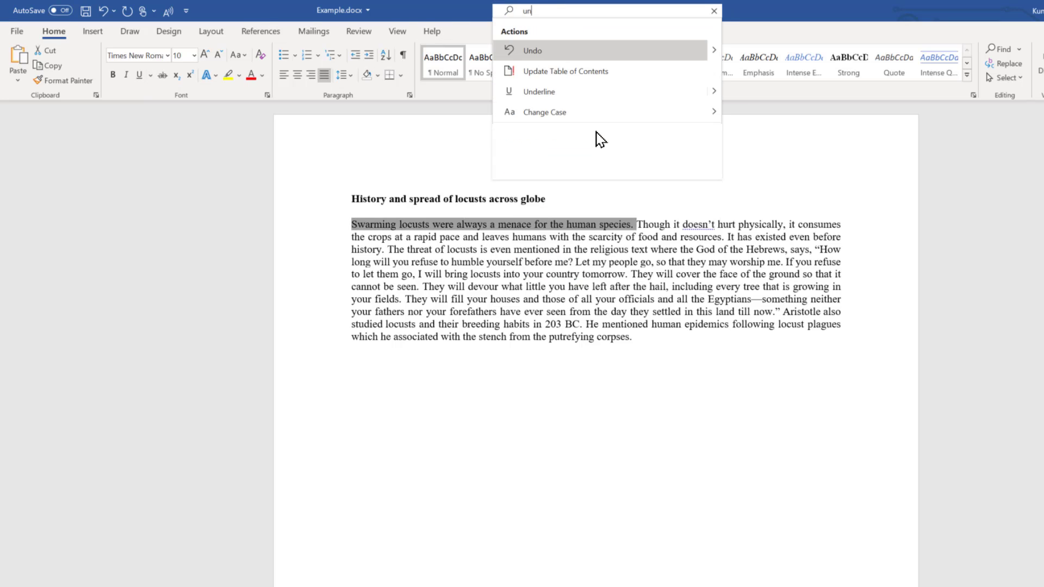
{"action": "type", "text": "der"}
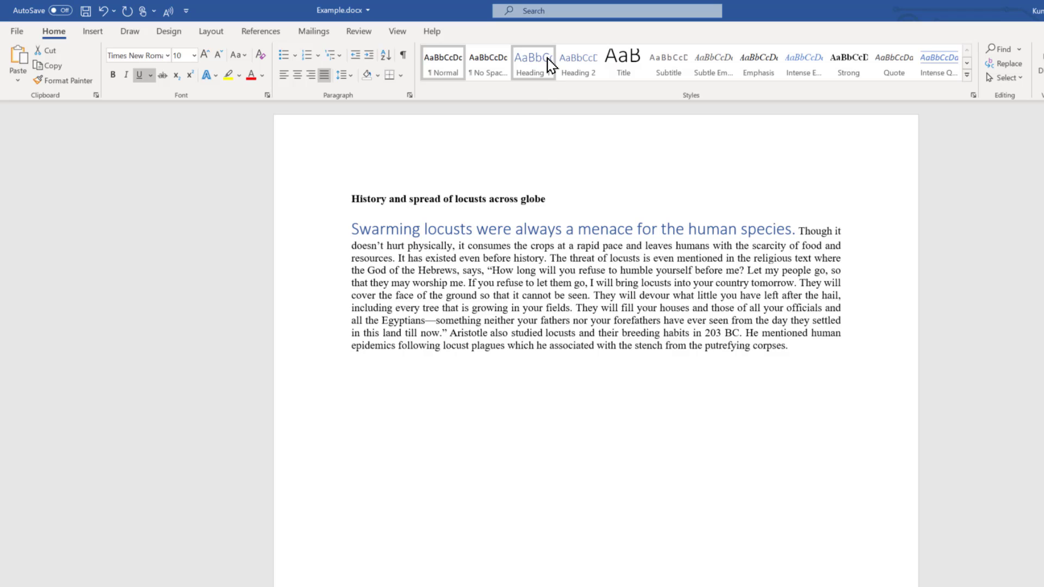
Reselect the sentence and run Underline from a search for 'underline' to toggle it.
{"action": "left_click", "coordinate": [589, 269]}
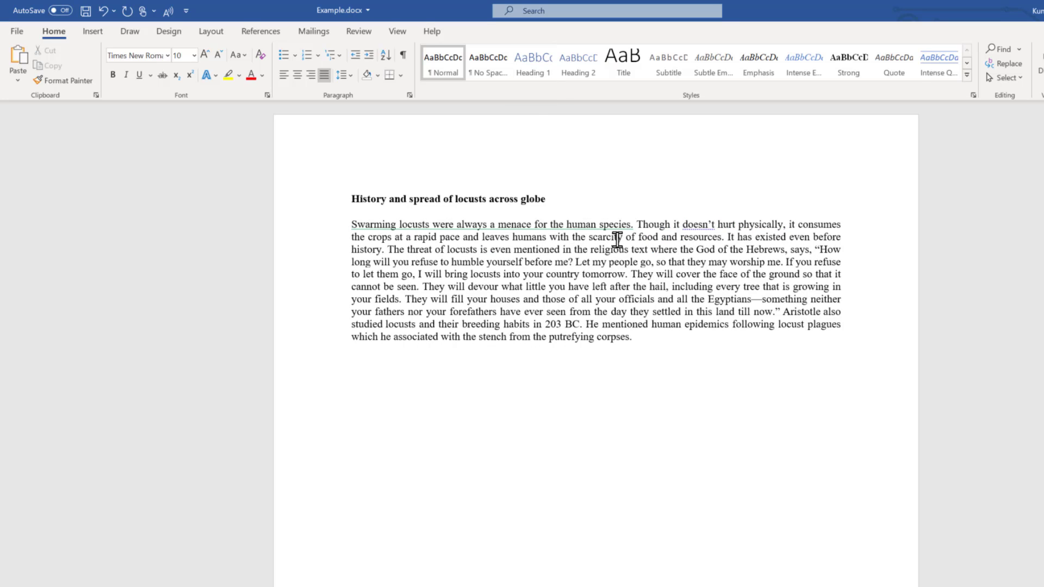
{"action": "left_click_drag", "start_coordinate": [633, 225], "coordinate": [356, 223]}
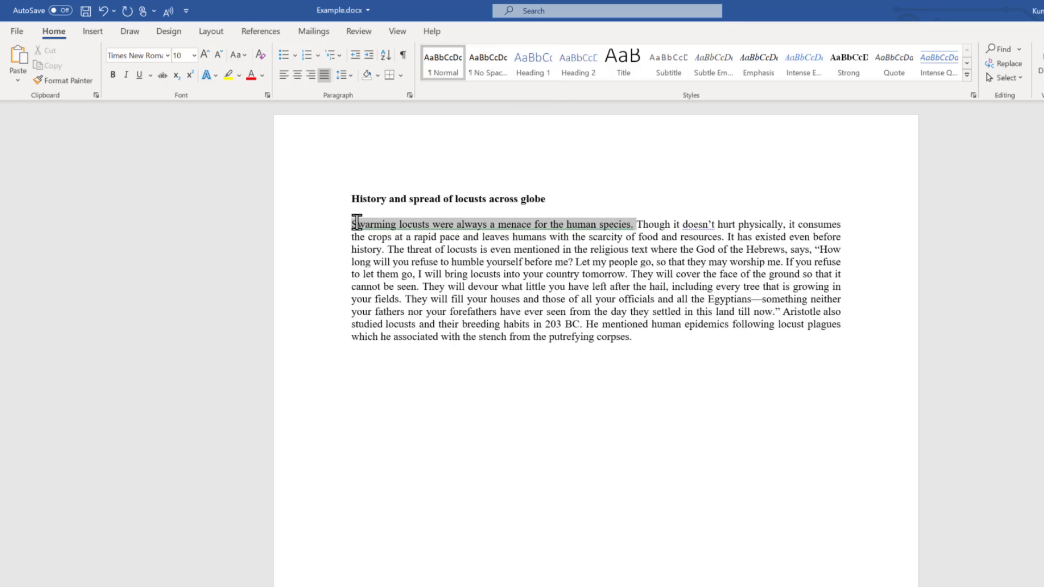
{"action": "left_click", "coordinate": [533, 13]}
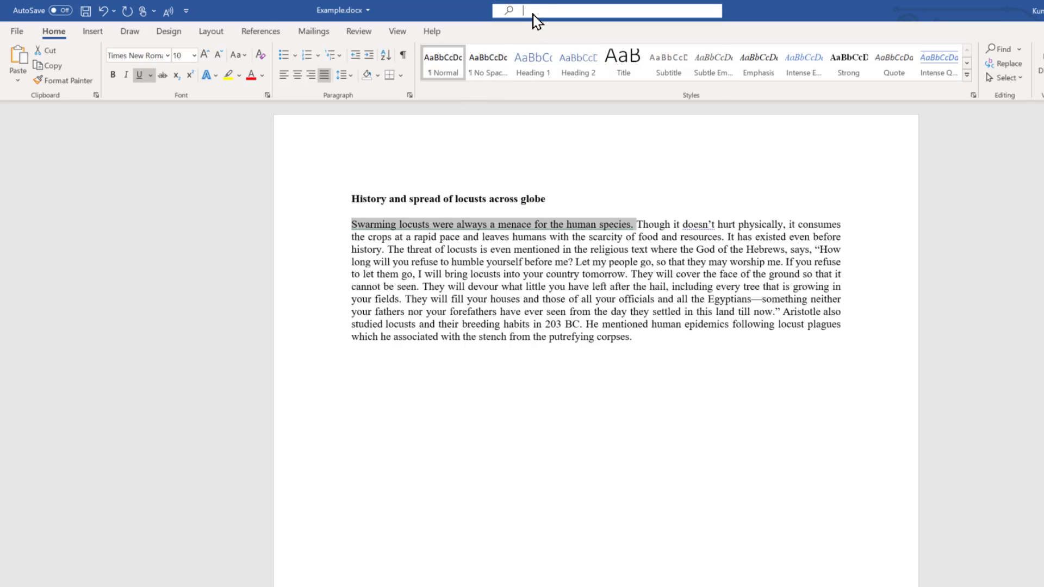
{"action": "type", "text": "underli"}
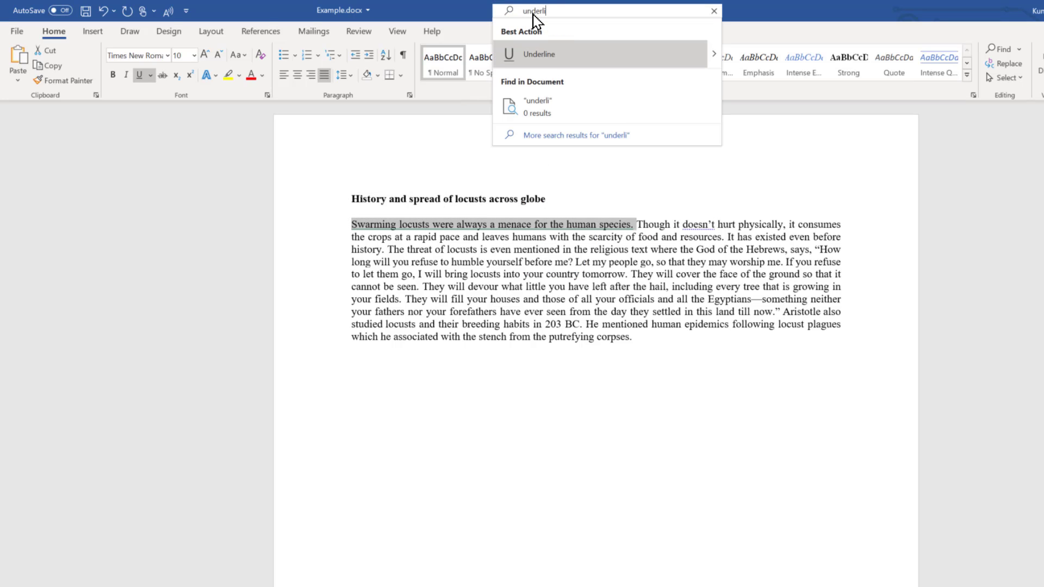
{"action": "type", "text": "ne"}
{"action": "left_click", "coordinate": [551, 53]}
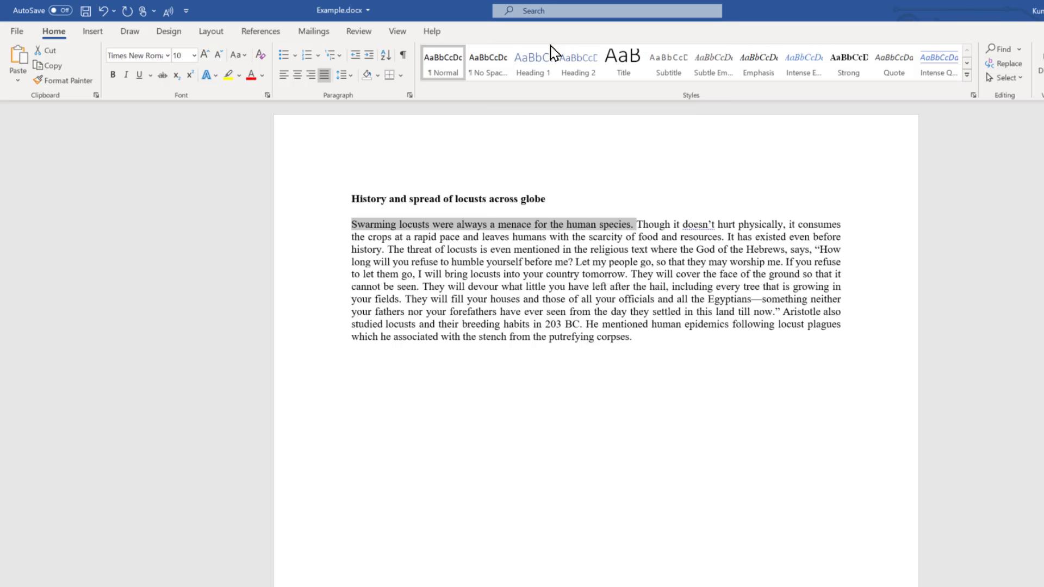
{"action": "left_click", "coordinate": [611, 211]}
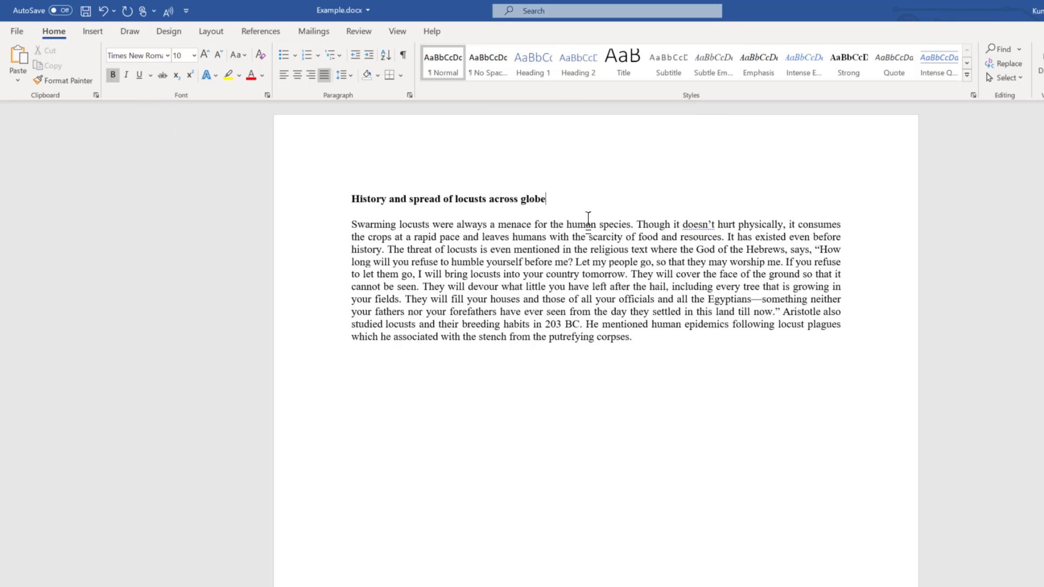
Underline the first locust sentence with a plain solid line in the Automatic underline colour.
{"action": "left_click_drag", "start_coordinate": [636, 224], "coordinate": [288, 207]}
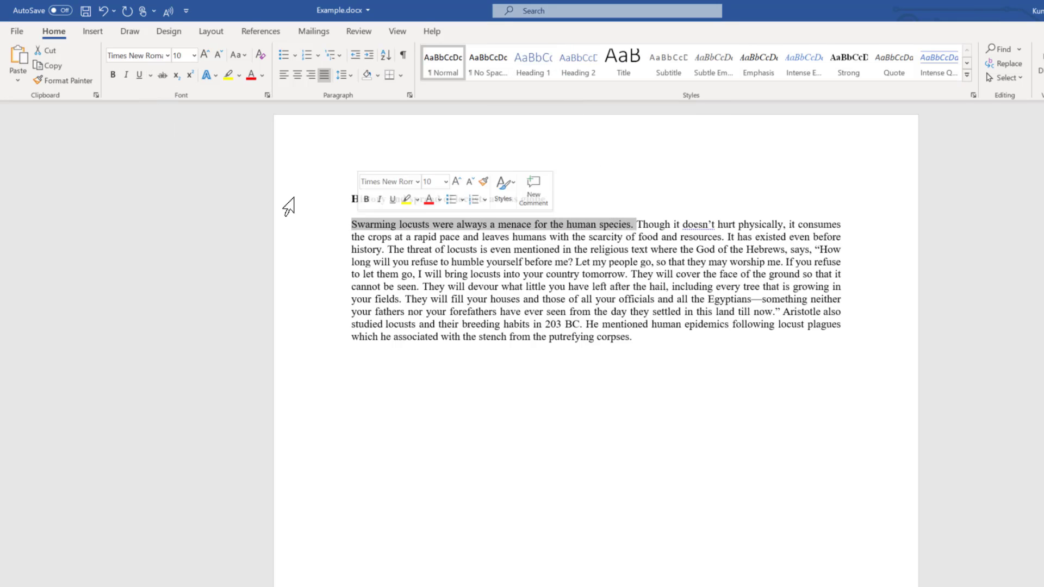
{"action": "left_click", "coordinate": [139, 75]}
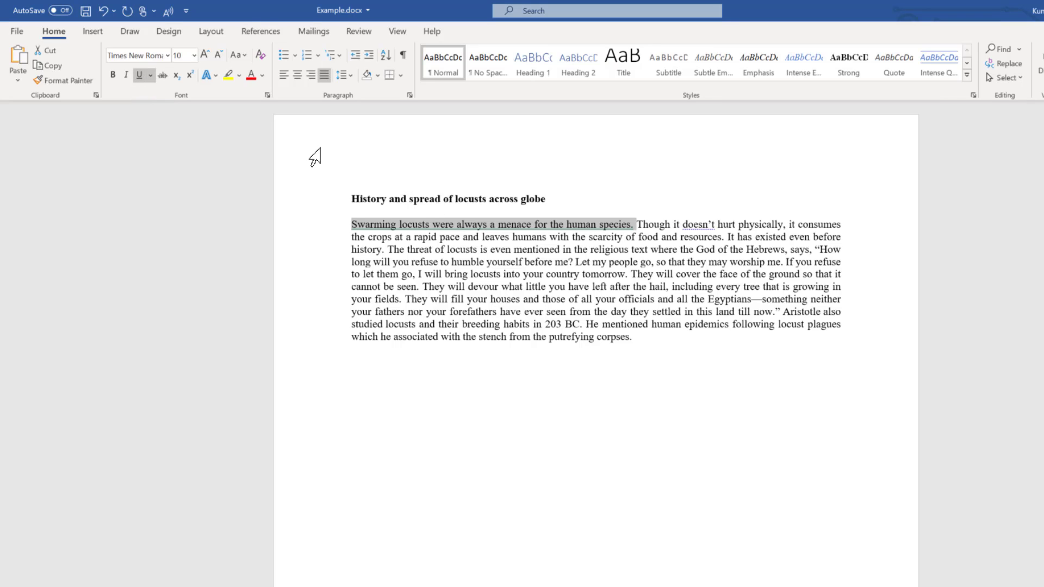
{"action": "left_click", "coordinate": [152, 75]}
{"action": "mouse_move", "coordinate": [182, 255]}
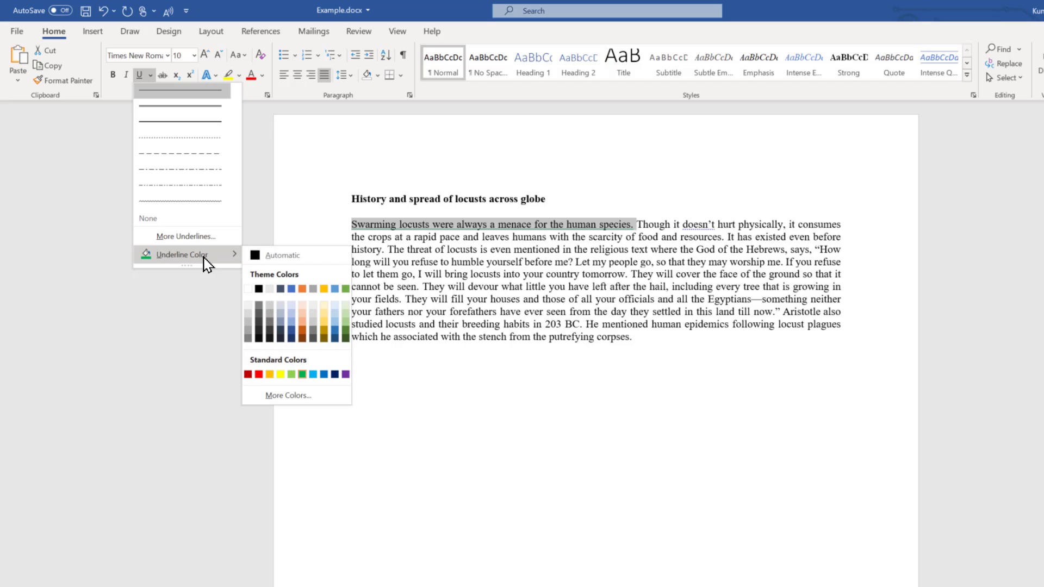
{"action": "left_click", "coordinate": [275, 255]}
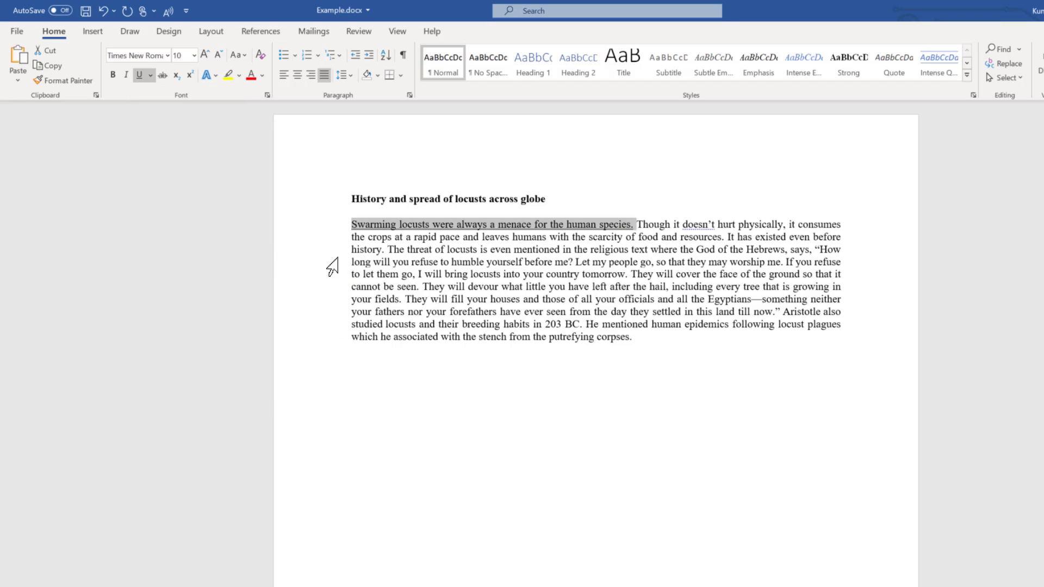
{"action": "left_click", "coordinate": [524, 258]}
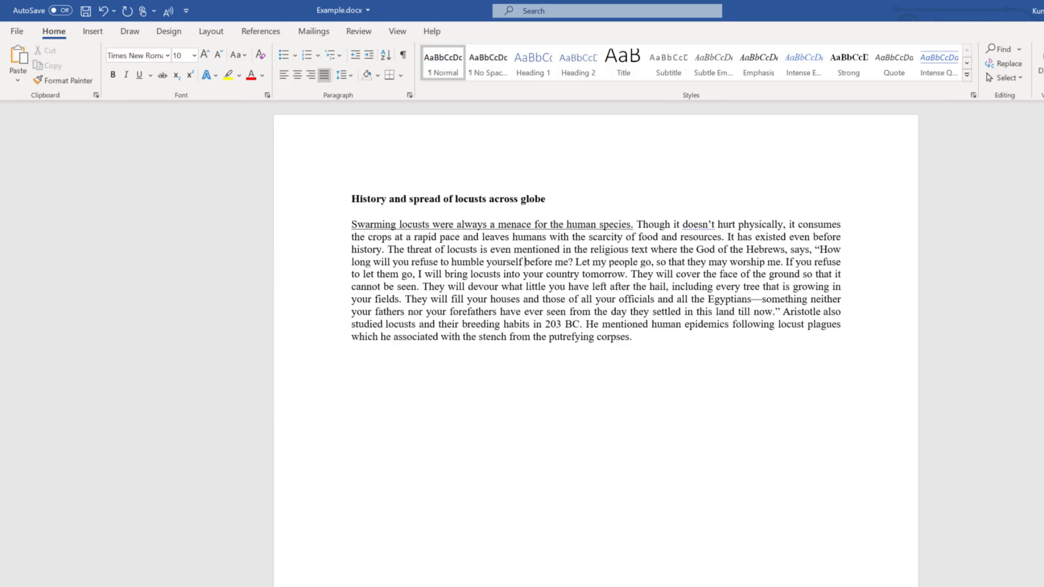